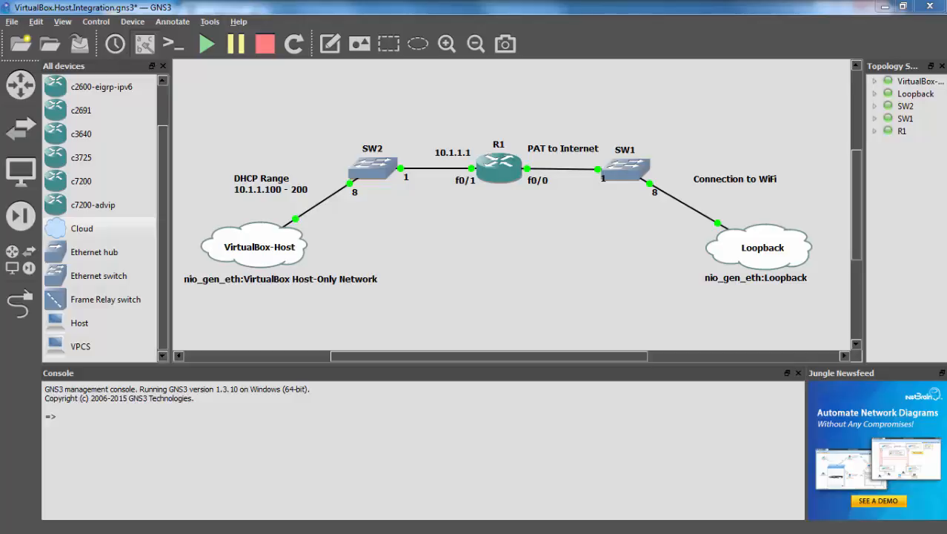
# Switch from the GNS3 topology to the running XP01 VirtualBox window
pyautogui.hotkey('alt', 'Tab')
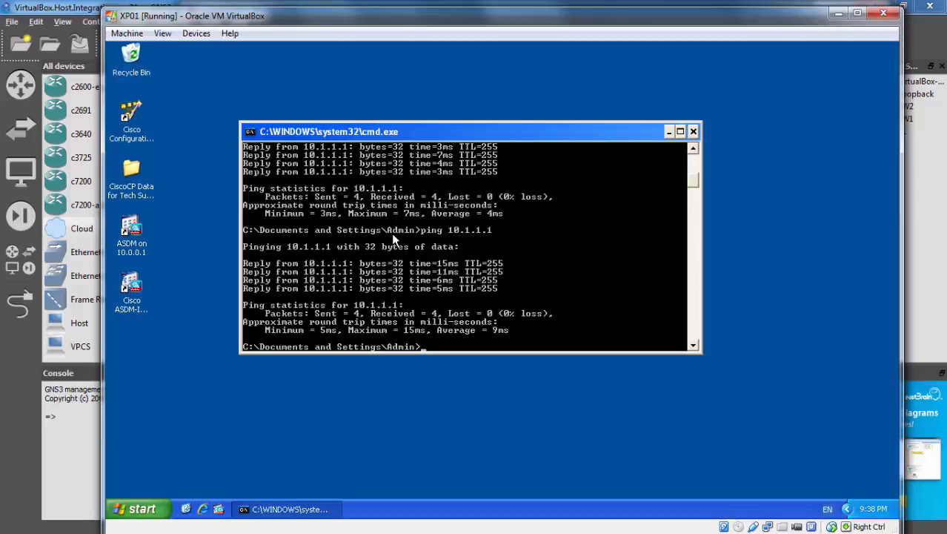
# Run ipconfig in the XP command window to show address 10.1.1.51 and gateway 10.1.1.1
pyautogui.click(147, 510)
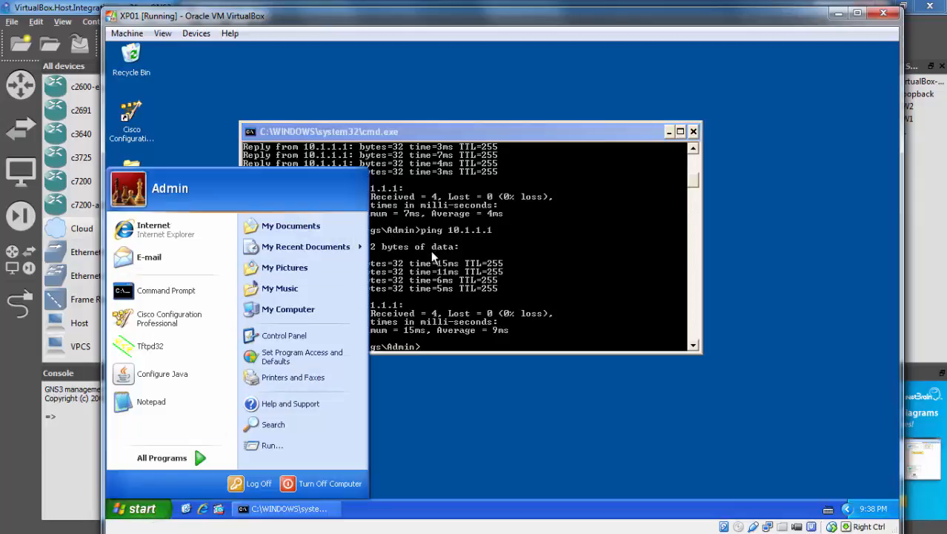
pyautogui.click(467, 246)
pyautogui.press('Up')
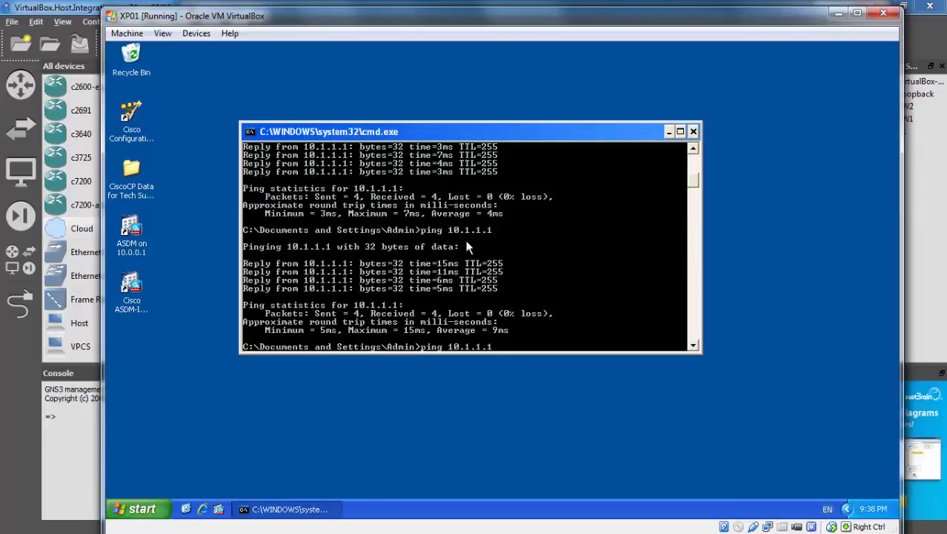
pyautogui.press('BackSpace')
pyautogui.press('BackSpace')
pyautogui.press('BackSpace')
pyautogui.press('BackSpace')
pyautogui.press('BackSpace')
pyautogui.press('BackSpace')
pyautogui.press('BackSpace')
pyautogui.press('BackSpace')
pyautogui.press('BackSpace')
pyautogui.press('BackSpace')
pyautogui.press('BackSpace')
pyautogui.press('BackSpace')
pyautogui.press('BackSpace')
pyautogui.write('ipconfig')
pyautogui.press('Return')
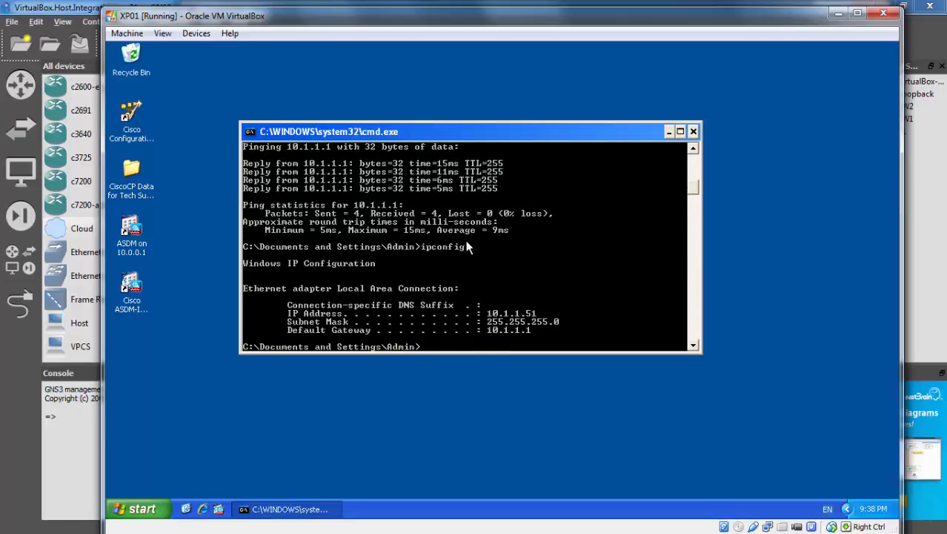
# Ping gateway 10.1.1.1 from the XP VM, getting 4/4 replies, then return to GNS3
pyautogui.write('ping 10.1.1.1')
pyautogui.press('Return')
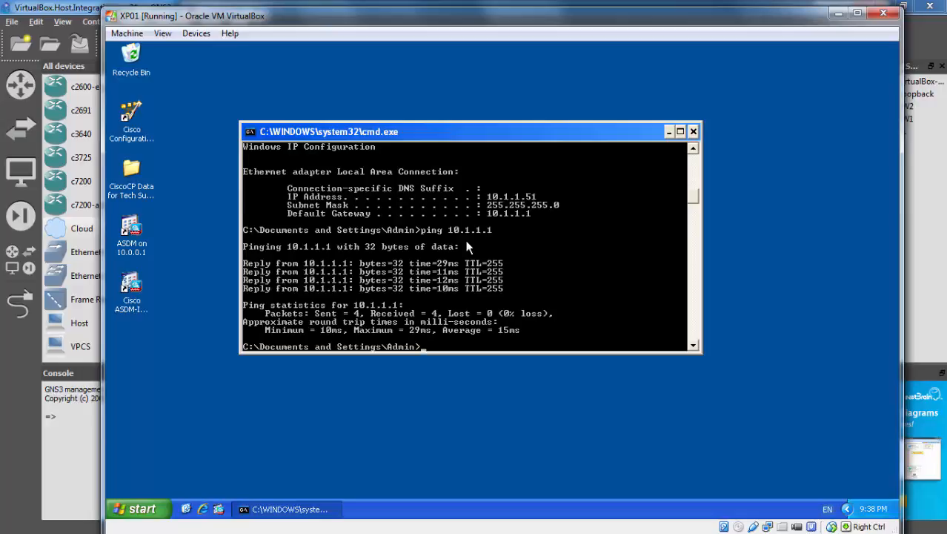
pyautogui.click(72, 7)
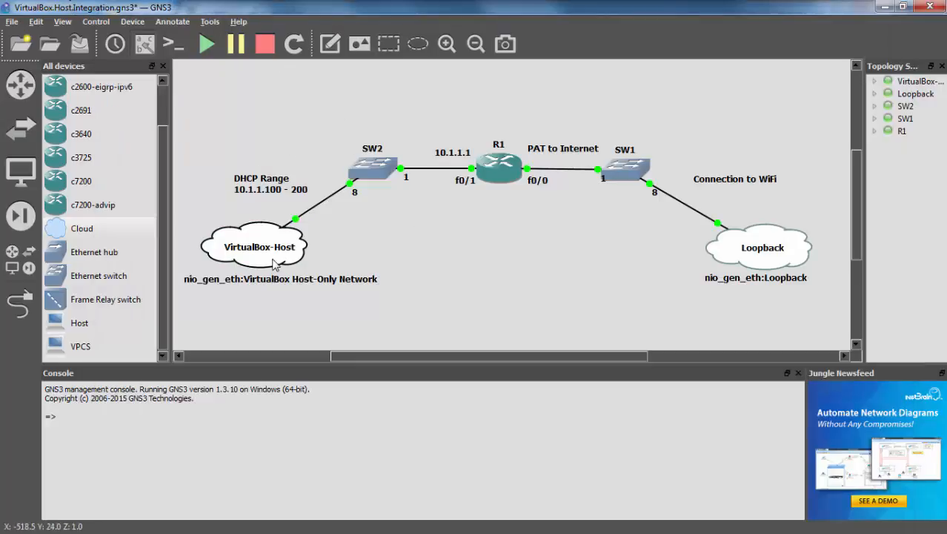
# Open the Windows Run box with the hdwwiz command ready
pyautogui.moveTo(273, 263)
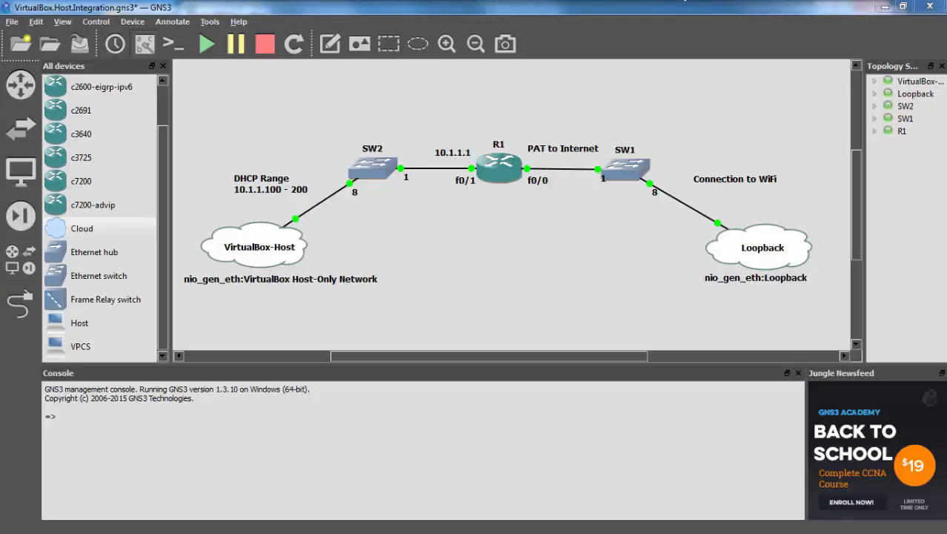
pyautogui.press('super+r')
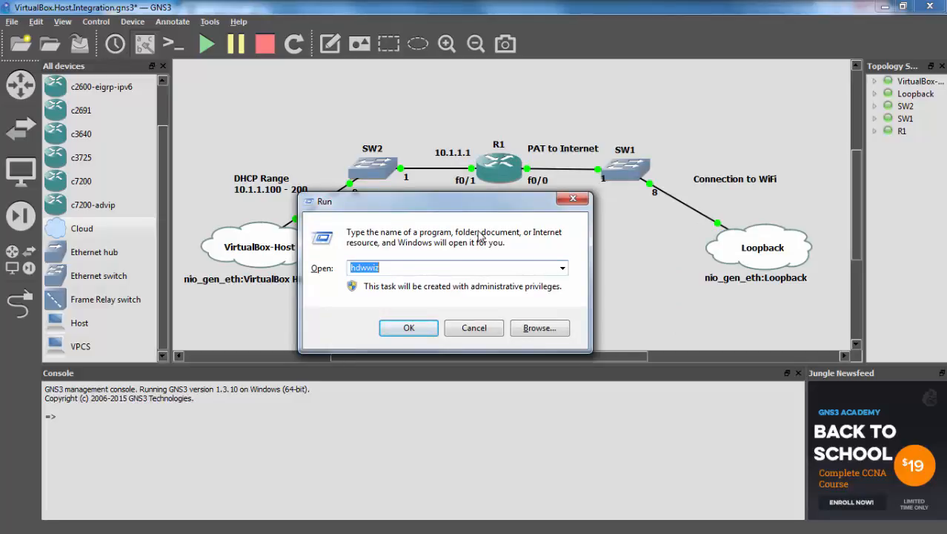
# Launch the Add Hardware Wizard and choose manual installation from a list
pyautogui.press('Escape')
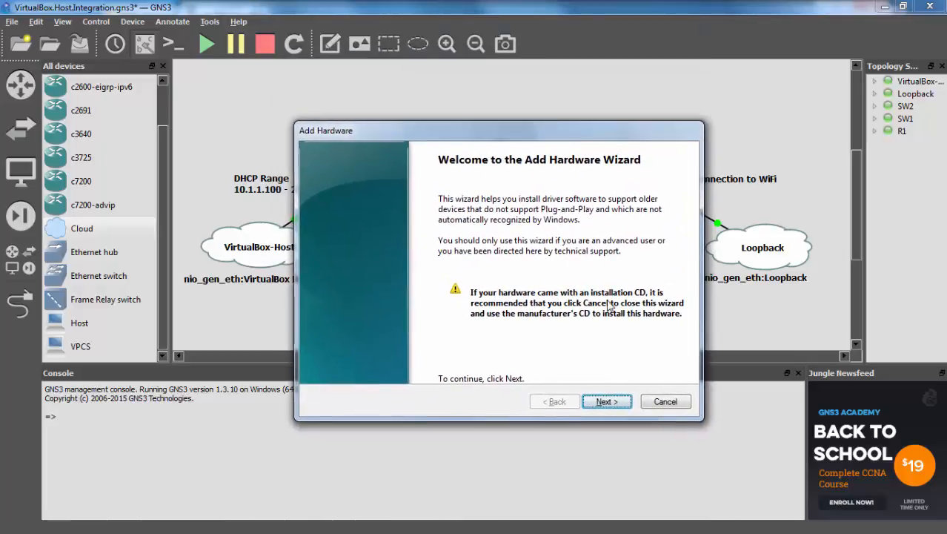
pyautogui.click(607, 401)
pyautogui.click(365, 283)
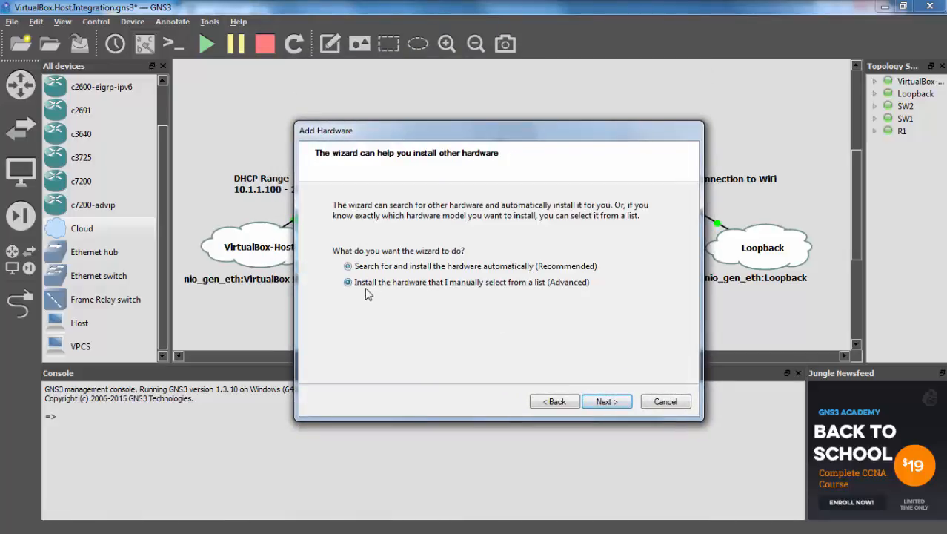
pyautogui.click(609, 401)
# Pick Network adapters as the hardware type to install
pyautogui.scroll(-10, 408, 324)
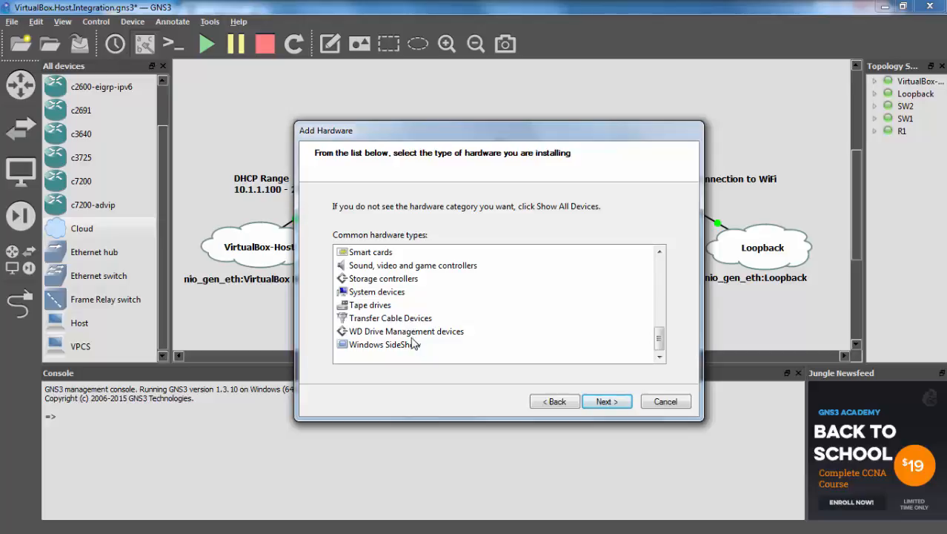
pyautogui.scroll(1, 413, 342)
pyautogui.scroll(1, 413, 343)
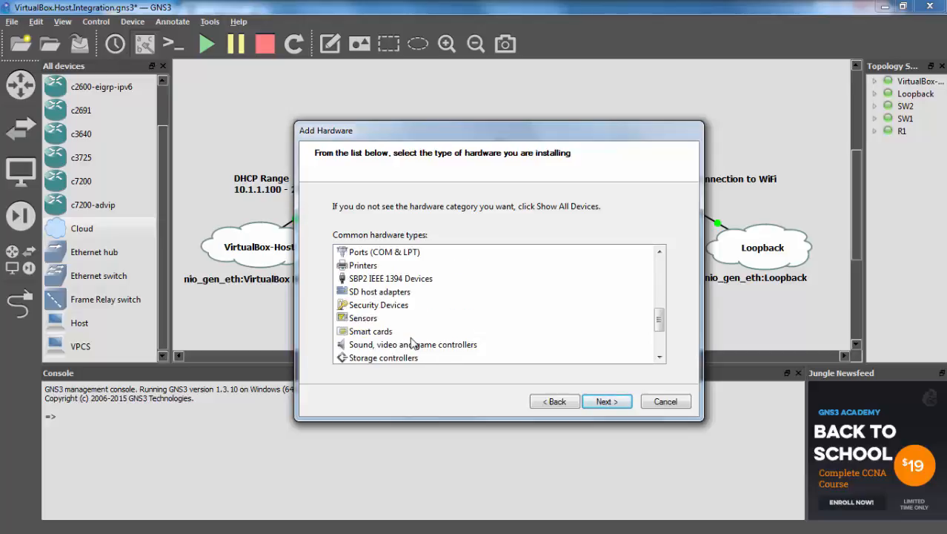
pyautogui.scroll(-2, 413, 343)
pyautogui.scroll(3, 413, 342)
pyautogui.click(410, 254)
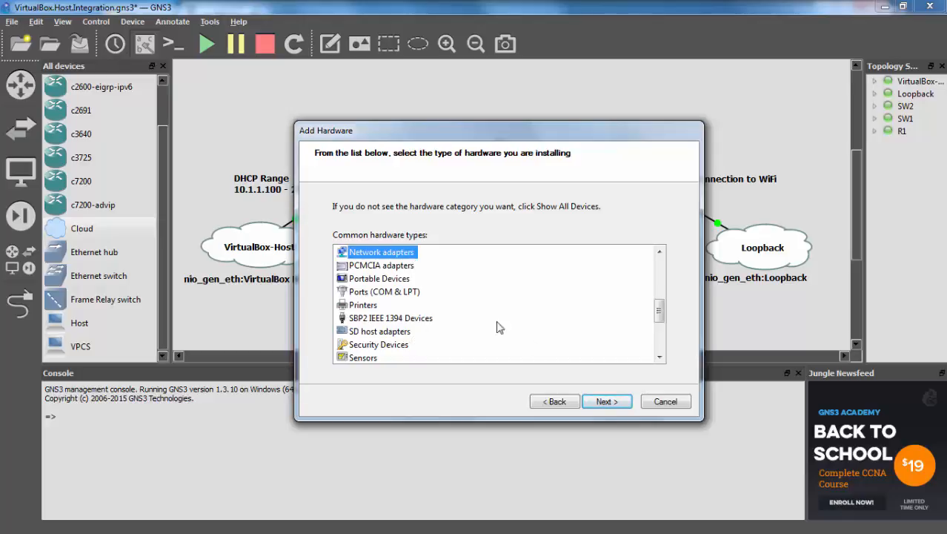
pyautogui.click(605, 402)
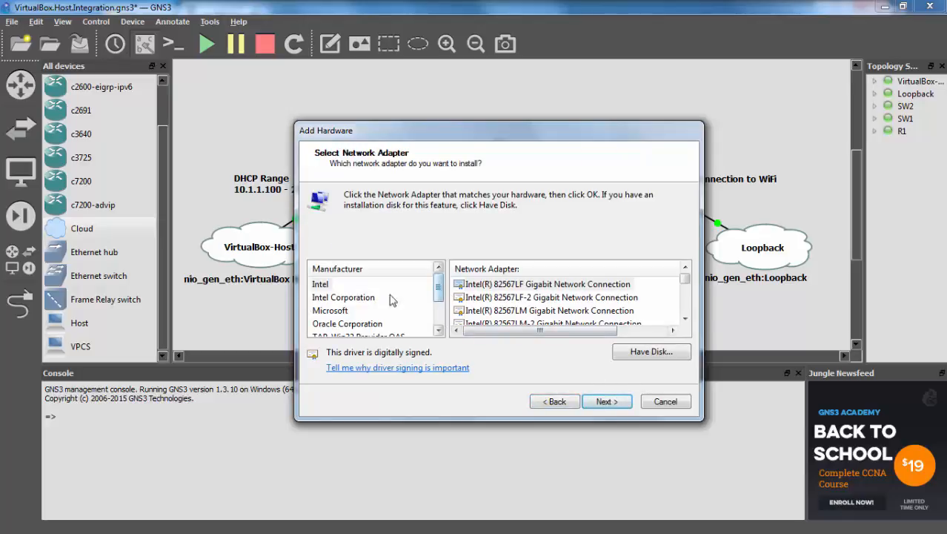
# Choose Microsoft Loopback Adapter, cancel the wizard, and bring Network Connections into view
pyautogui.click(340, 310)
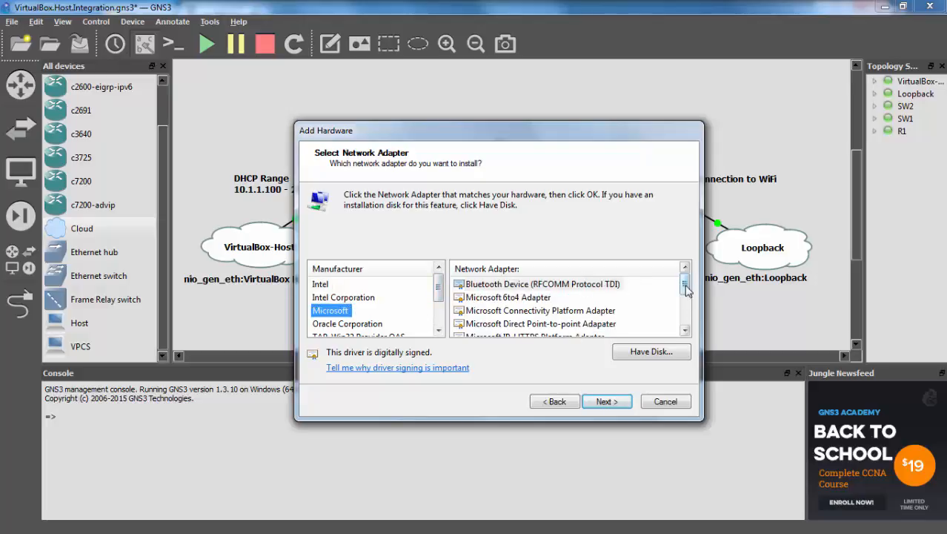
pyautogui.moveTo(685, 289); pyautogui.dragTo(686, 317)
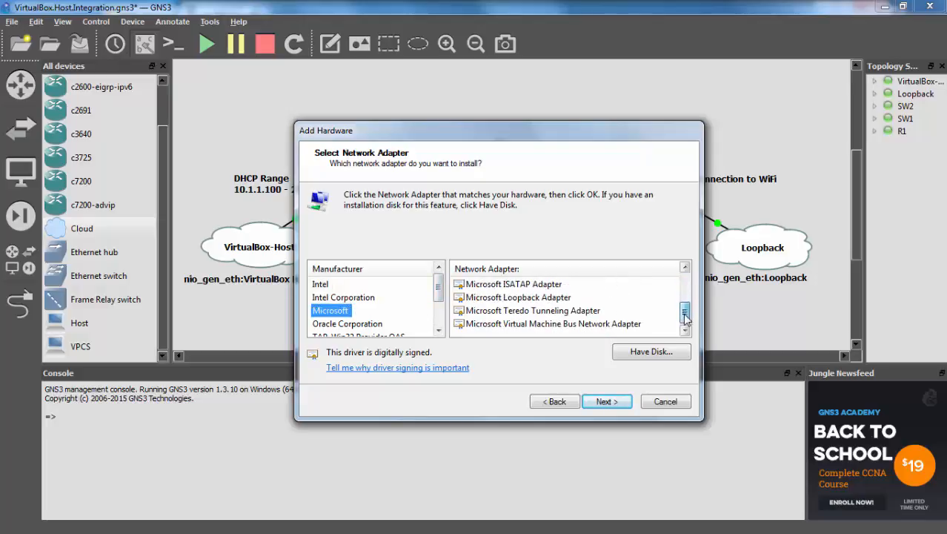
pyautogui.click(559, 299)
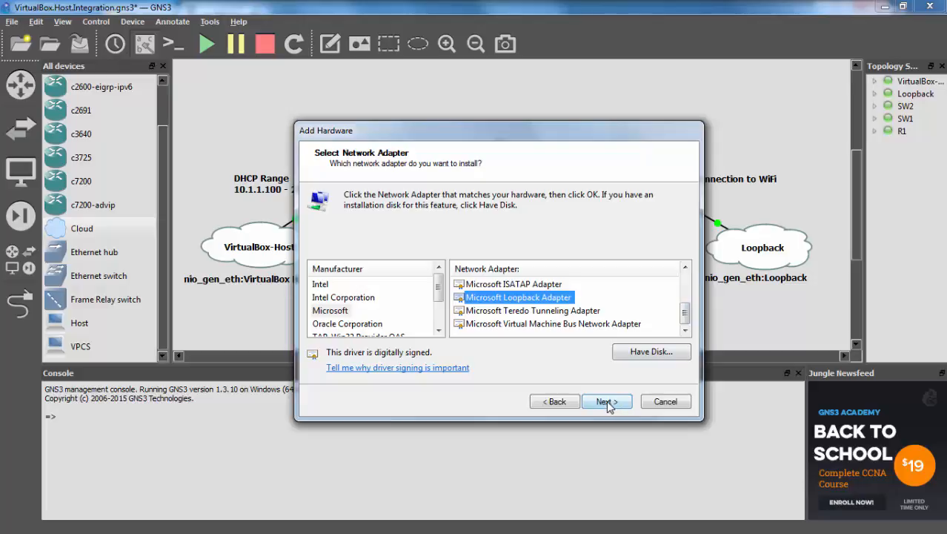
pyautogui.click(606, 400)
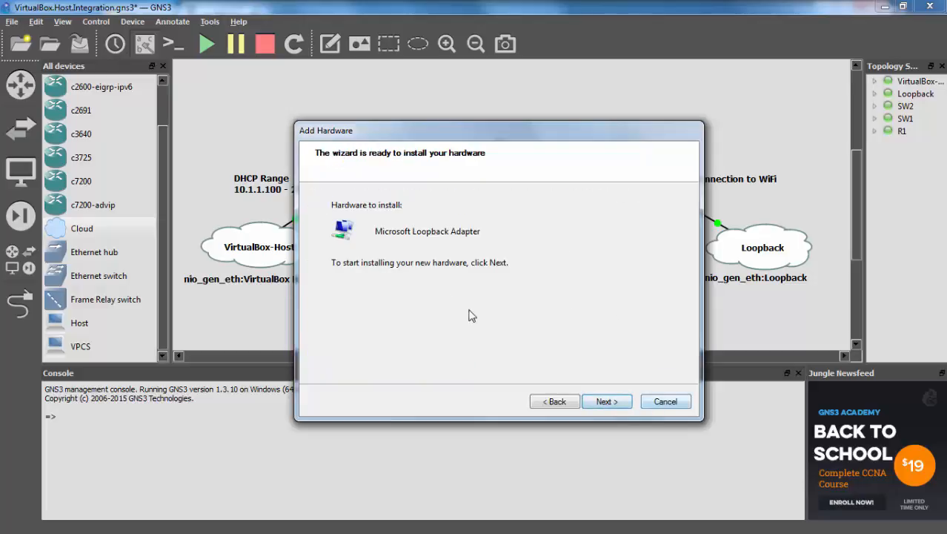
pyautogui.click(672, 403)
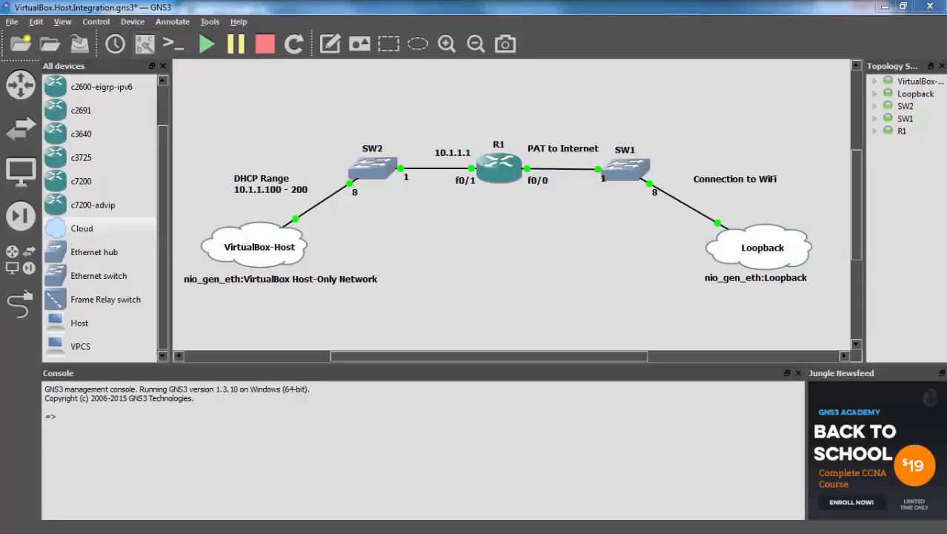
pyautogui.moveTo(667, 0); pyautogui.dragTo(471, 60)
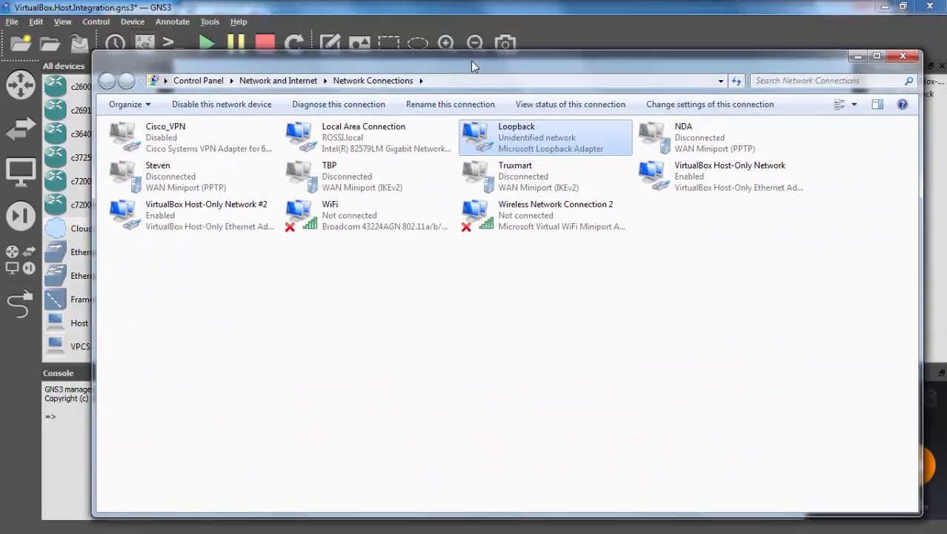
# Select the Loopback connection together with Local Area Connection using Ctrl+click
pyautogui.click(572, 185)
pyautogui.click(523, 146)
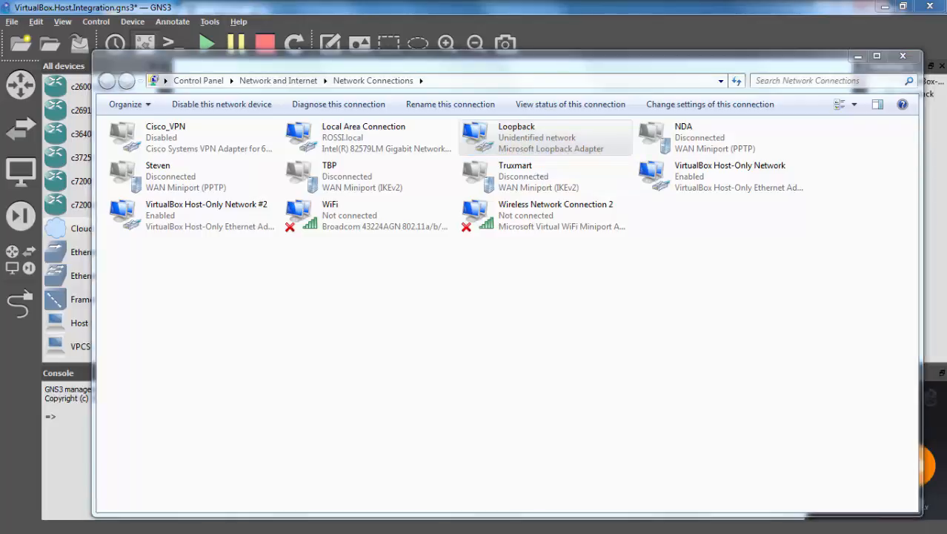
pyautogui.click(556, 148)
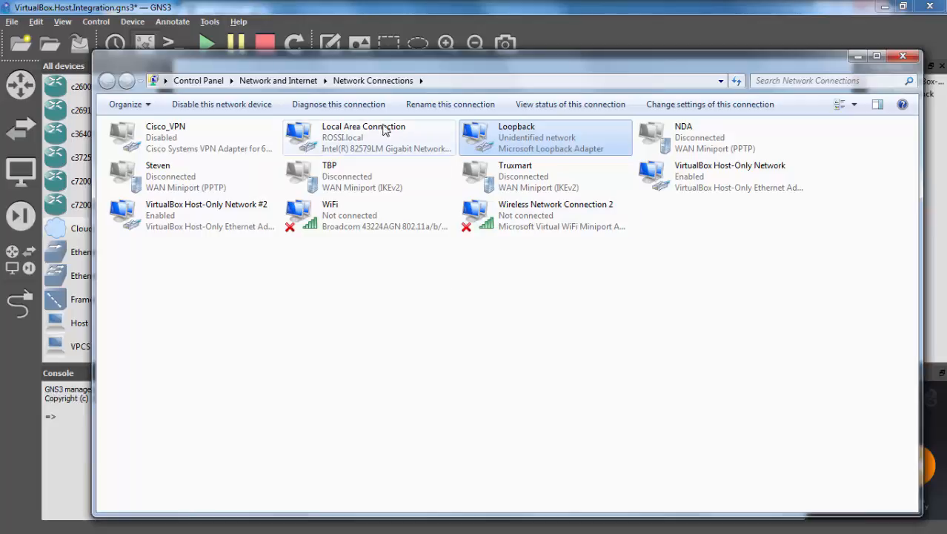
pyautogui.keyDown('ctrl'); pyautogui.click(356, 141); pyautogui.keyUp('ctrl')
# Bridge Local Area Connection with Loopback, verify both show as bridged, then return to GNS3
pyautogui.rightClick(356, 142)
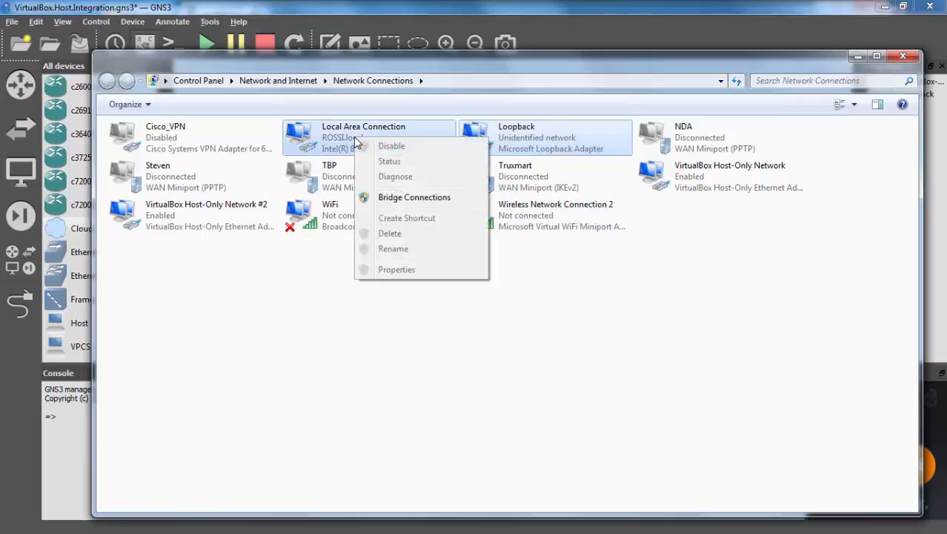
pyautogui.click(438, 197)
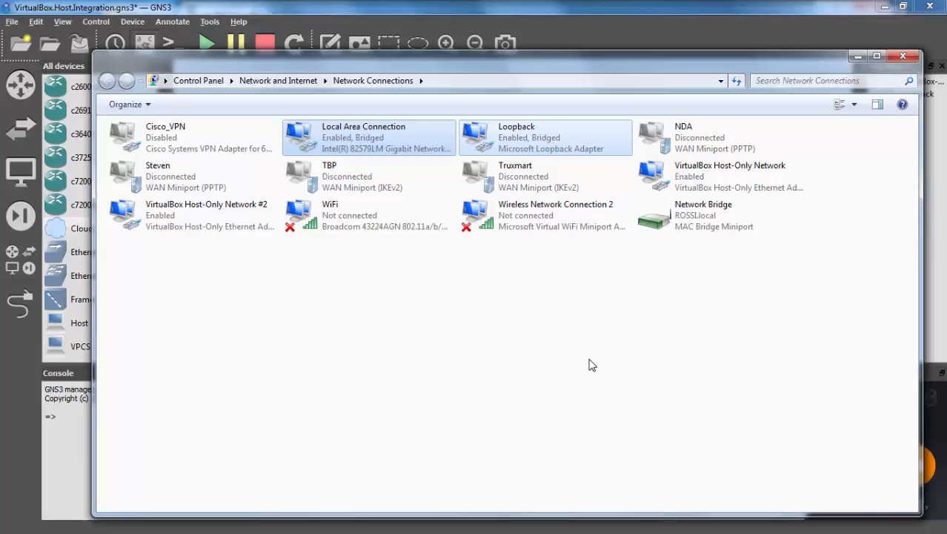
pyautogui.click(698, 235)
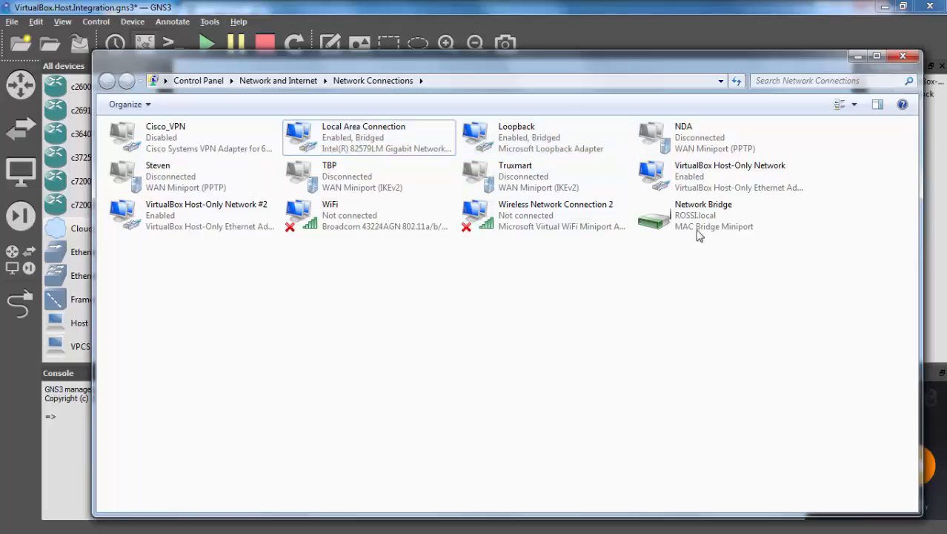
pyautogui.click(698, 234)
pyautogui.click(539, 144)
pyautogui.click(394, 131)
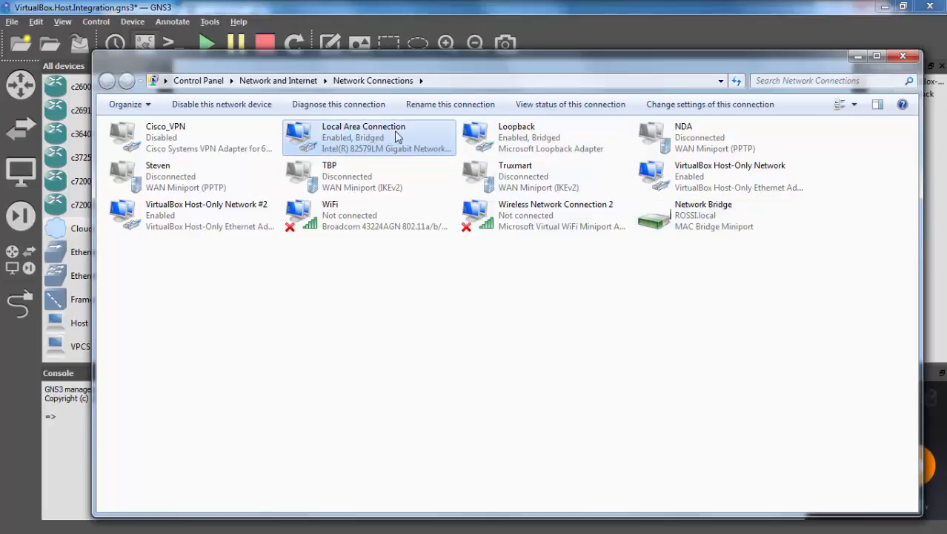
pyautogui.click(452, 11)
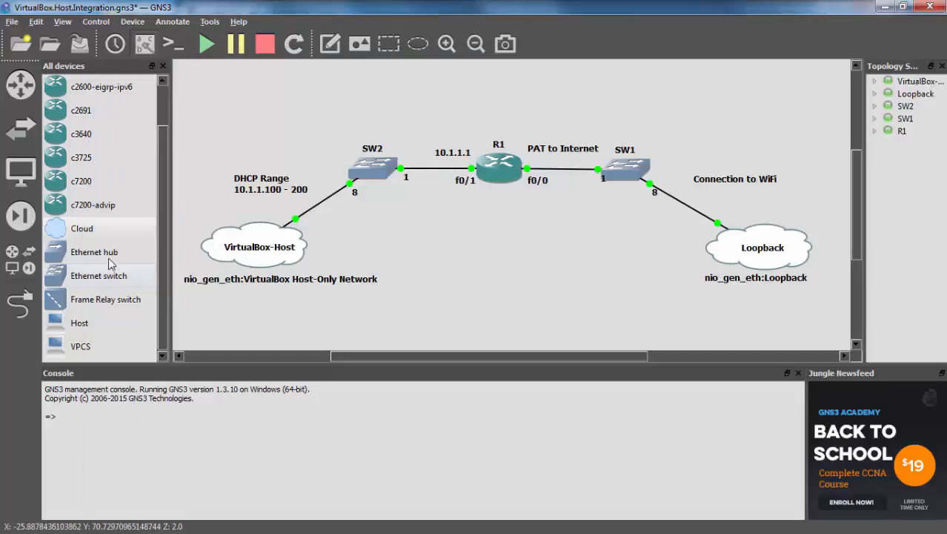
pyautogui.click(83, 229)
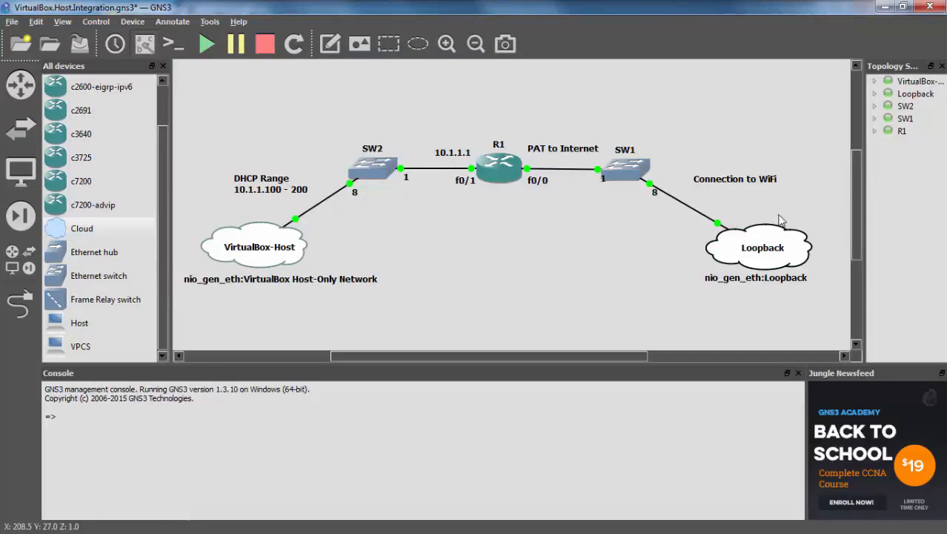
pyautogui.rightClick(744, 256)
pyautogui.click(773, 271)
pyautogui.click(321, 143)
pyautogui.click(651, 162)
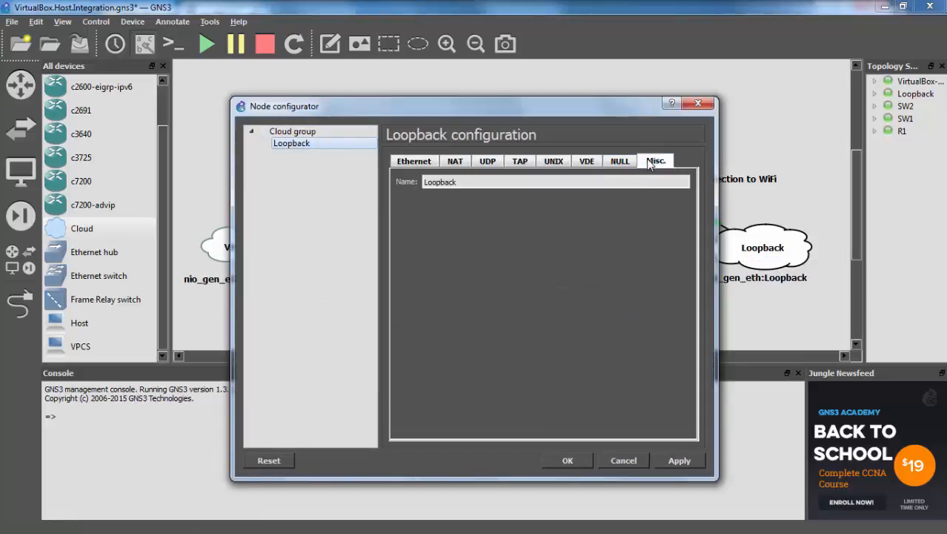
pyautogui.click(422, 164)
pyautogui.click(667, 199)
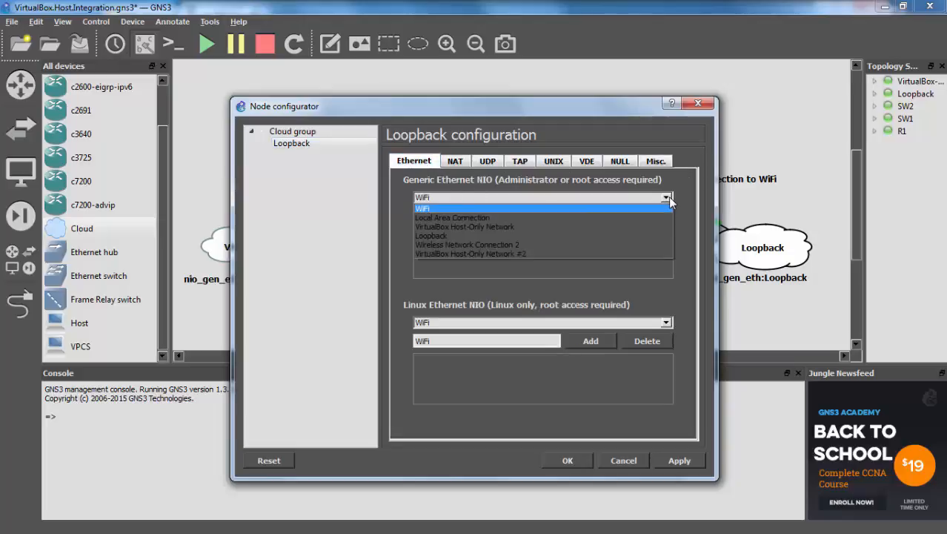
pyautogui.click(459, 237)
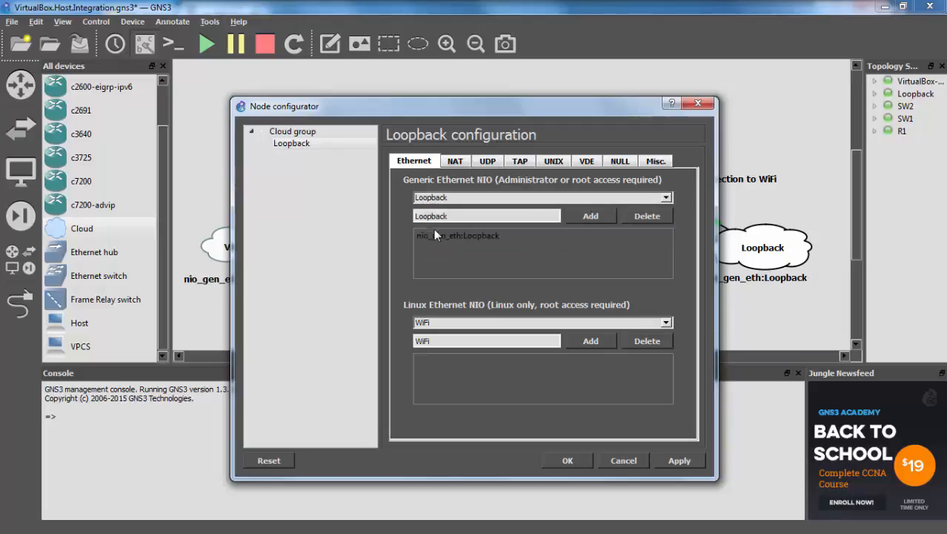
pyautogui.click(617, 459)
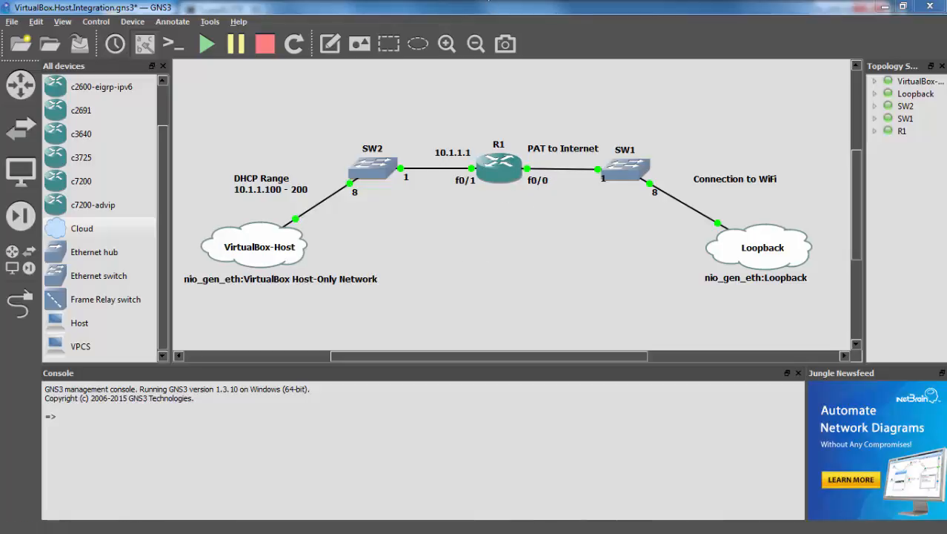
# On R1, set FastEthernet0/0 to ip address dhcp and enable it with no shut
pyautogui.hotkey('alt', 'Tab')
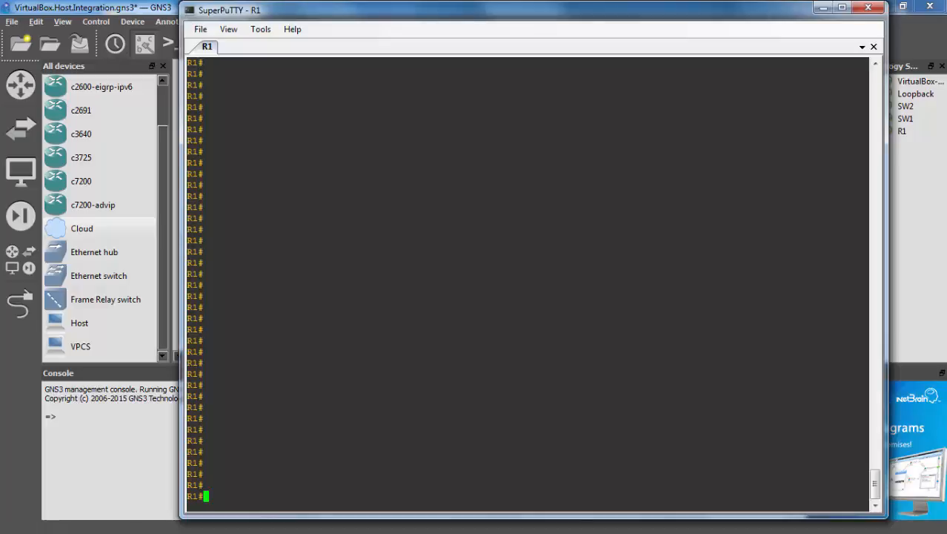
pyautogui.write('conf t')
pyautogui.press('Return')
pyautogui.write('int fa0/0')
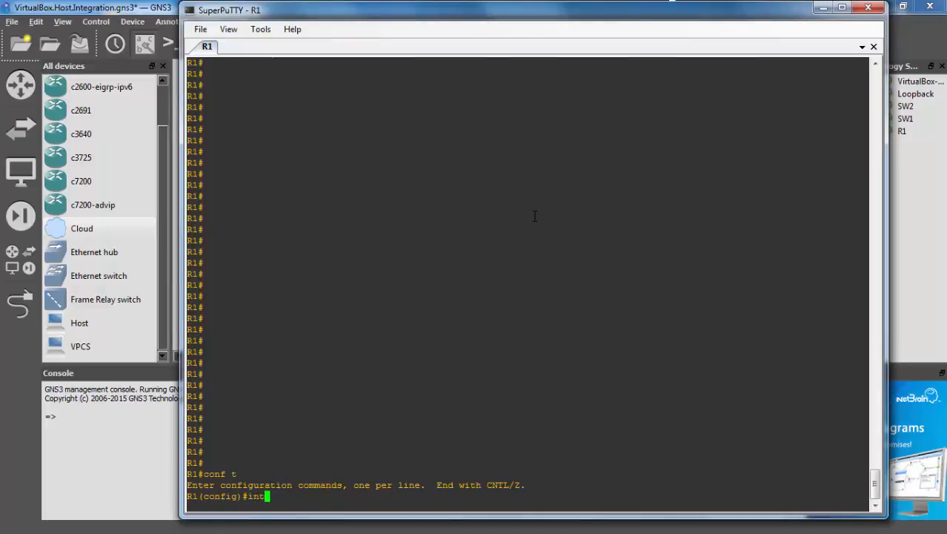
pyautogui.press('Return')
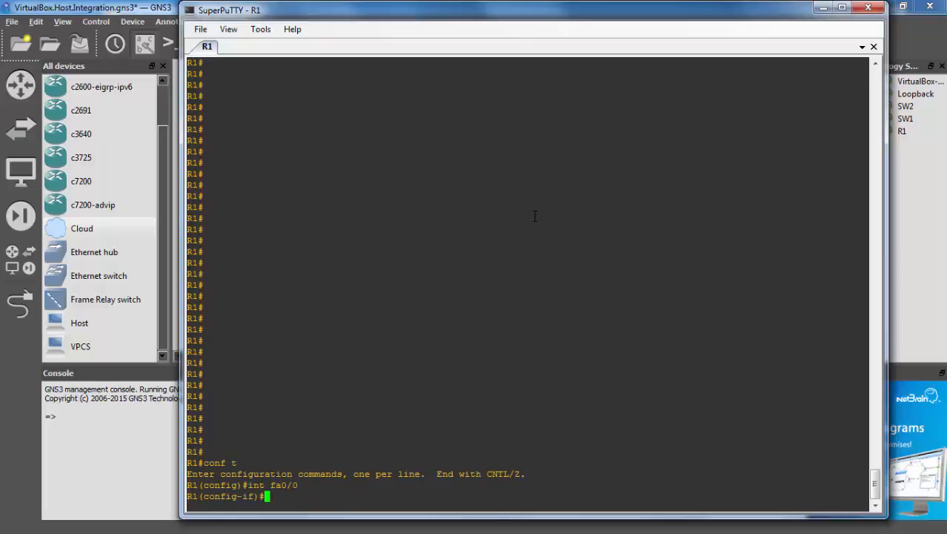
pyautogui.write('ip address')
pyautogui.write('dhcp')
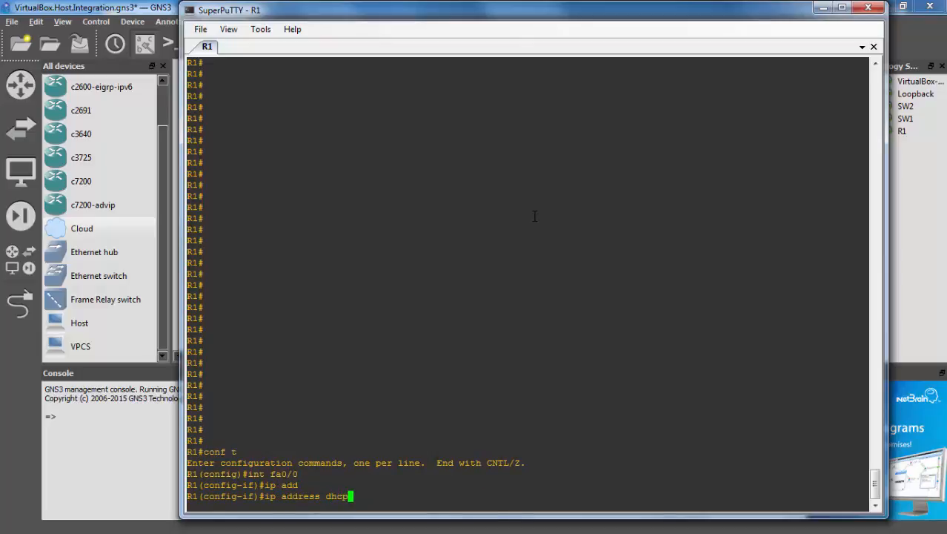
pyautogui.press('Return')
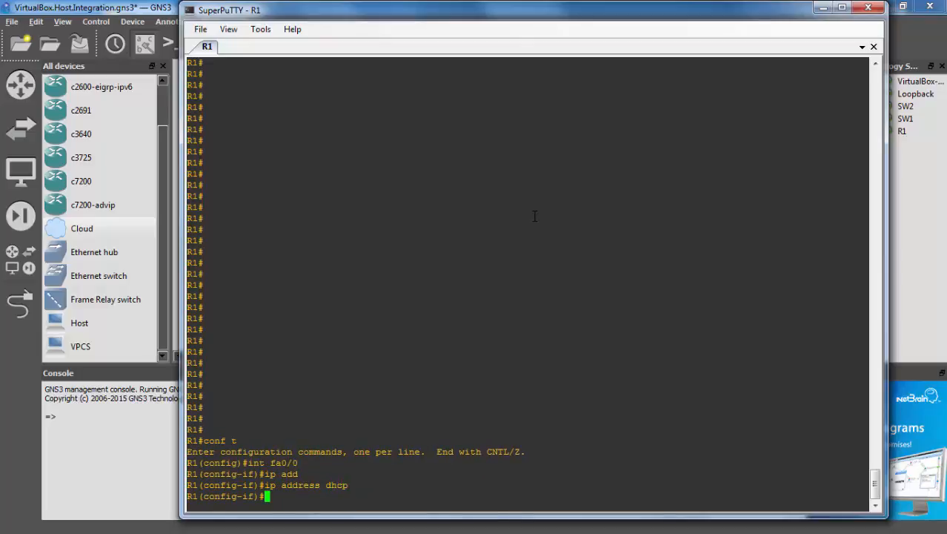
pyautogui.write('no shut')
pyautogui.press('Return')
# Rerun show ip int br until fa0/0 shows DHCP address 192.168.1.112
pyautogui.write('d')
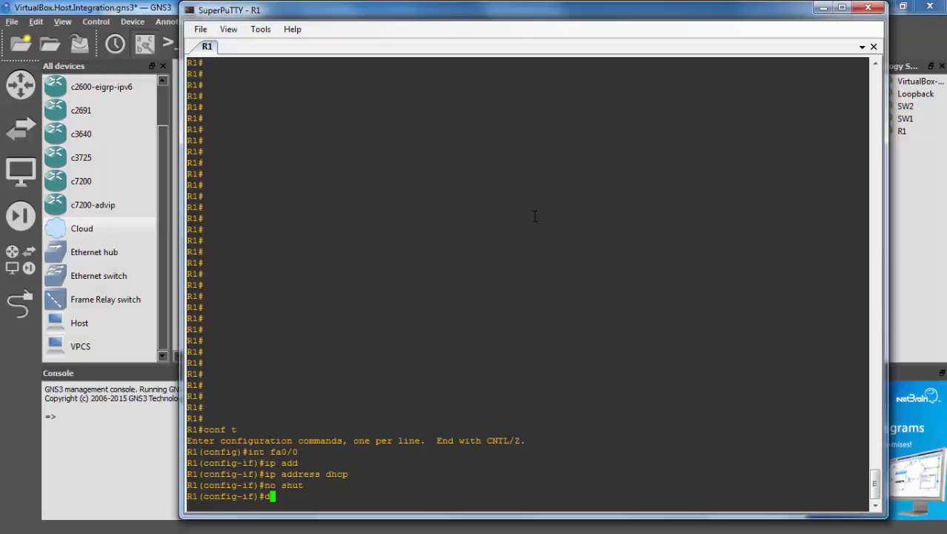
pyautogui.write('o show ip int br')
pyautogui.press('Return')
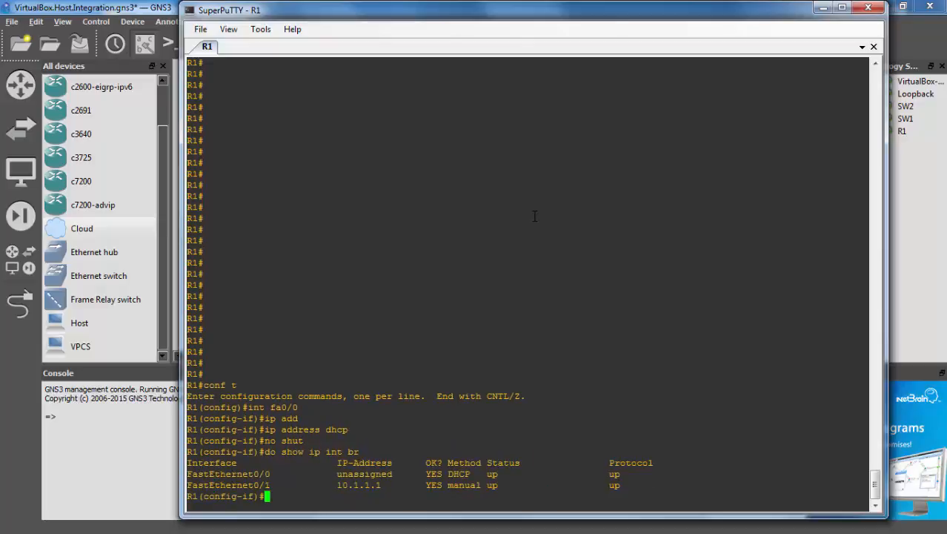
pyautogui.press('Up')
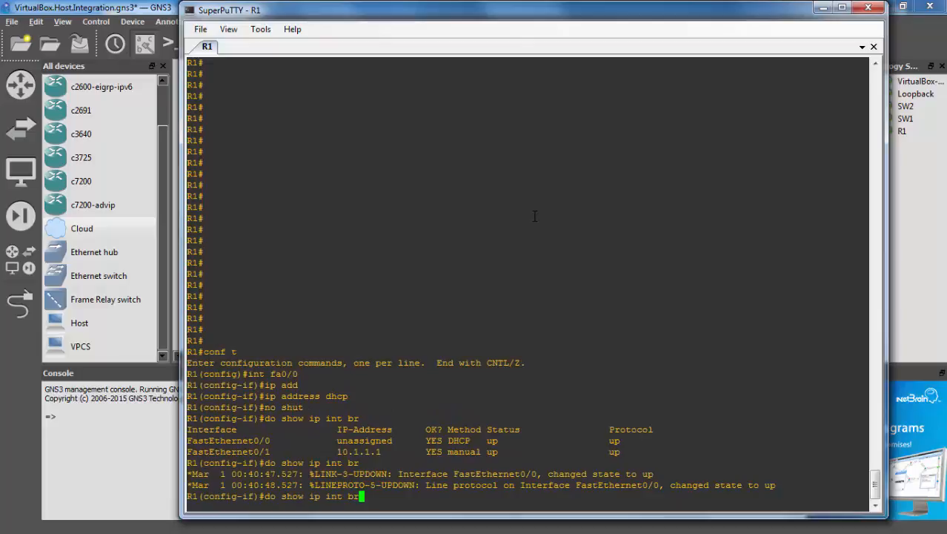
pyautogui.press('Return')
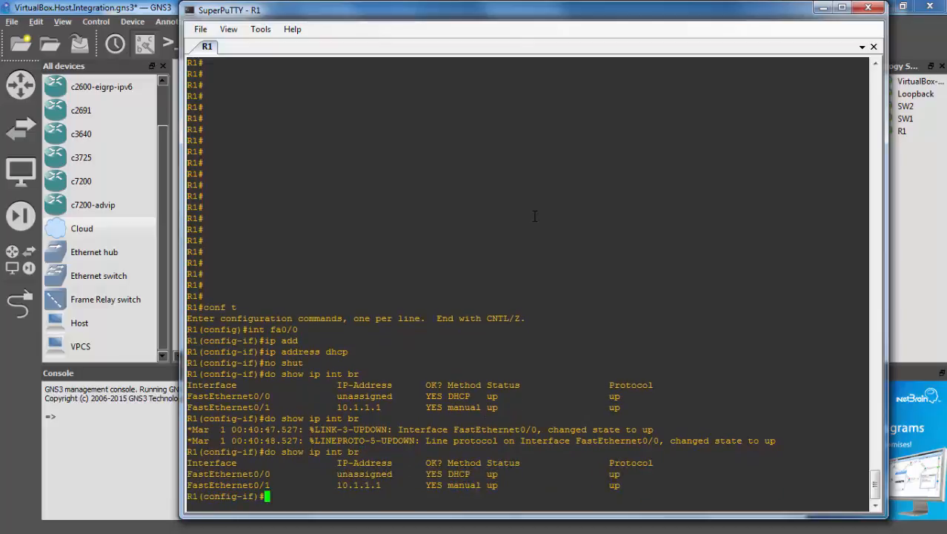
pyautogui.press('Up')
pyautogui.press('Return')
pyautogui.press('Up')
pyautogui.press('Return')
pyautogui.press('Up')
pyautogui.press('Return')
pyautogui.press('Up')
pyautogui.press('Return')
pyautogui.press('Up')
pyautogui.press('Return')
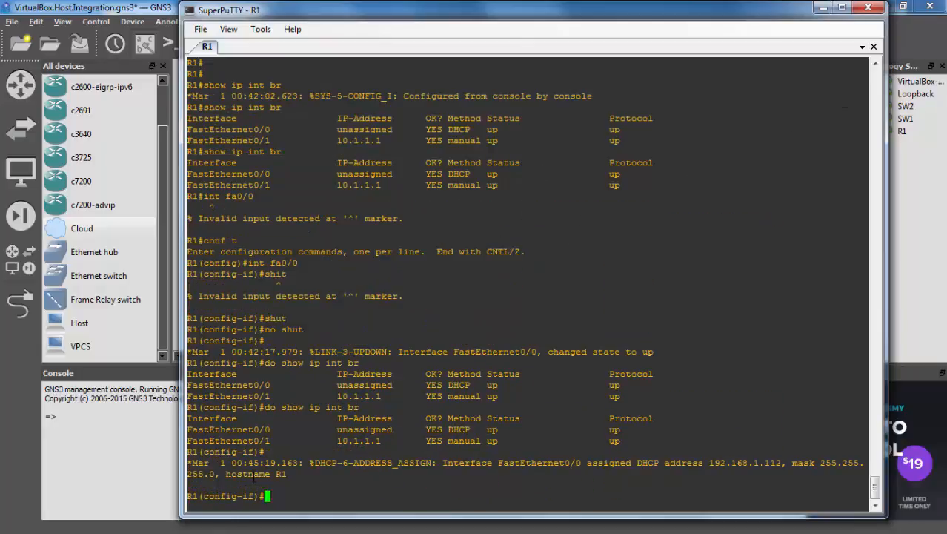
pyautogui.moveTo(252, 463); pyautogui.dragTo(676, 463)
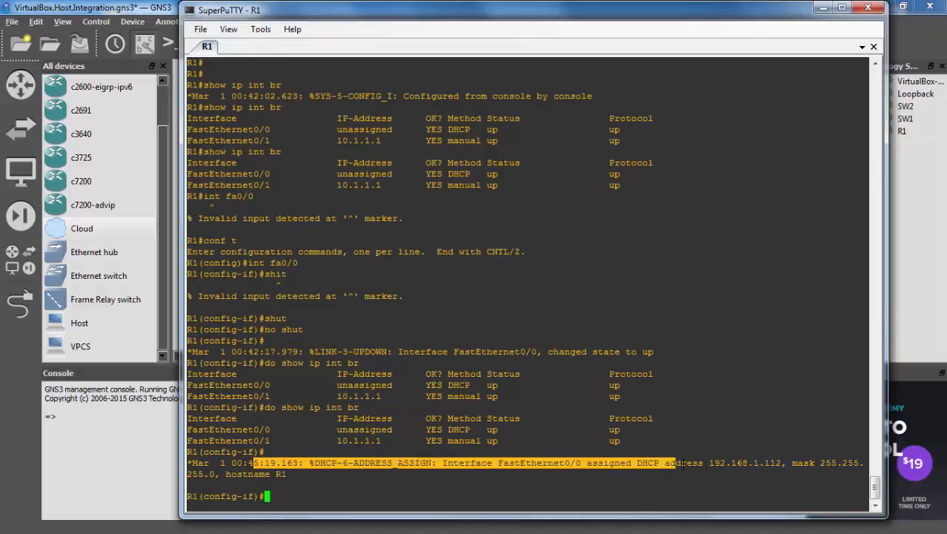
pyautogui.click(707, 469)
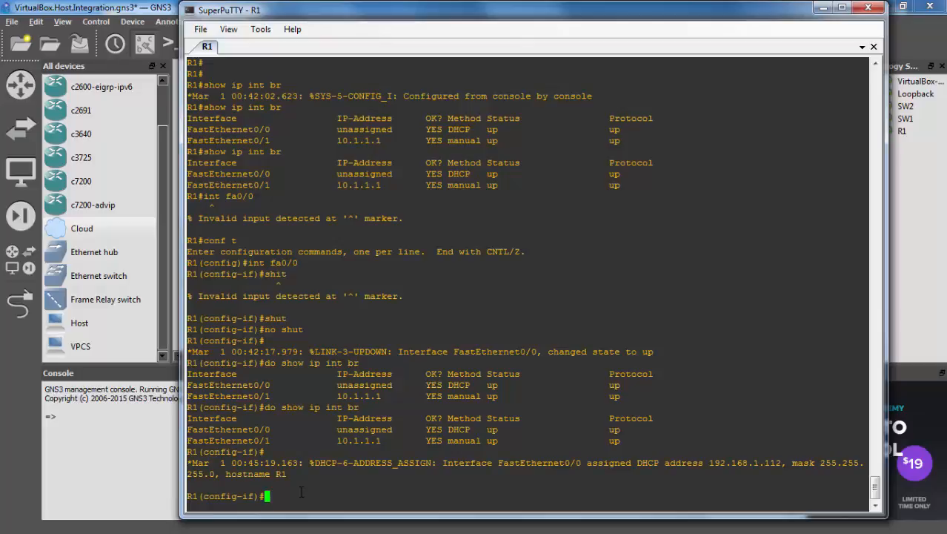
pyautogui.press('Up')
pyautogui.press('Return')
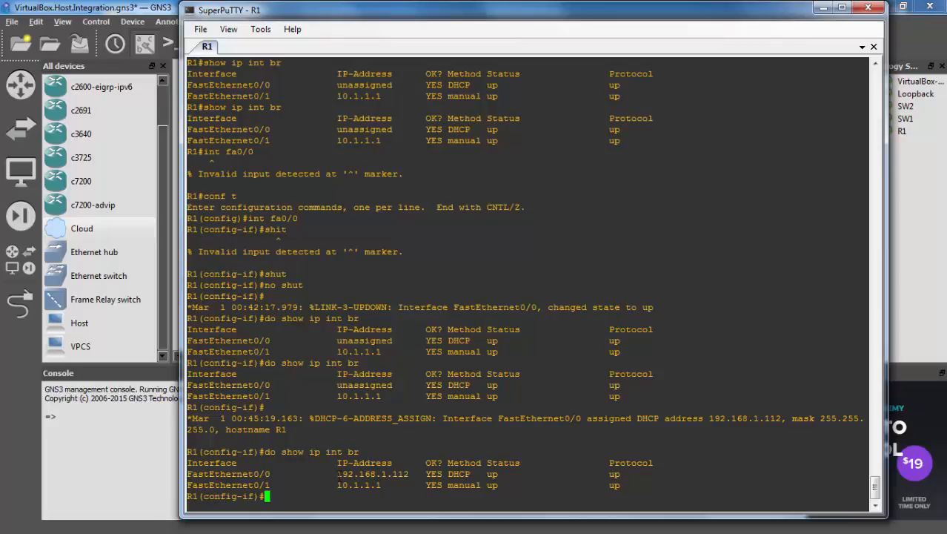
pyautogui.moveTo(338, 473); pyautogui.dragTo(409, 474)
pyautogui.click(416, 471)
# Exit interface configuration back to privileged exec mode
pyautogui.write('exit')
pyautogui.press('Return')
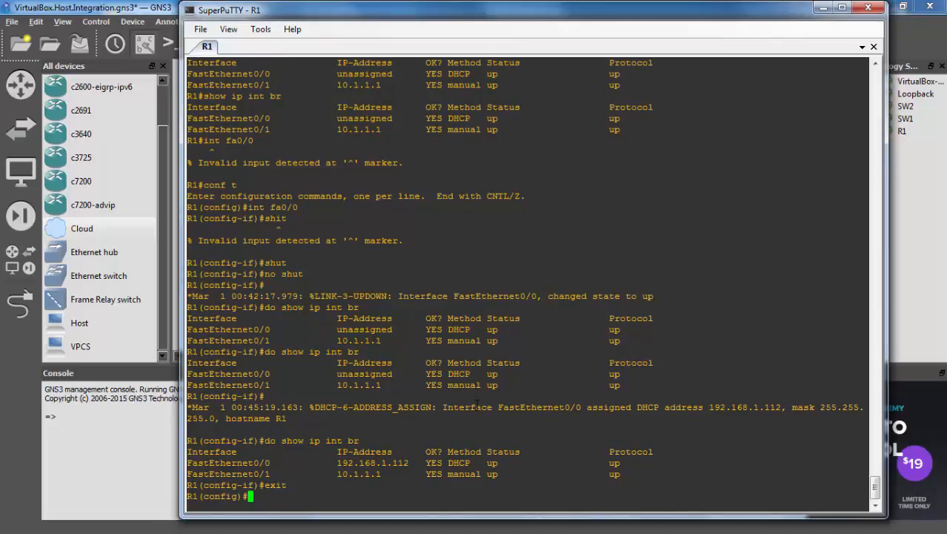
pyautogui.hotkey('ctrl', 'z')
pyautogui.press('Return')
# Show R1's routing table and check the DHCP-learned default route
pyautogui.write('show ip route')
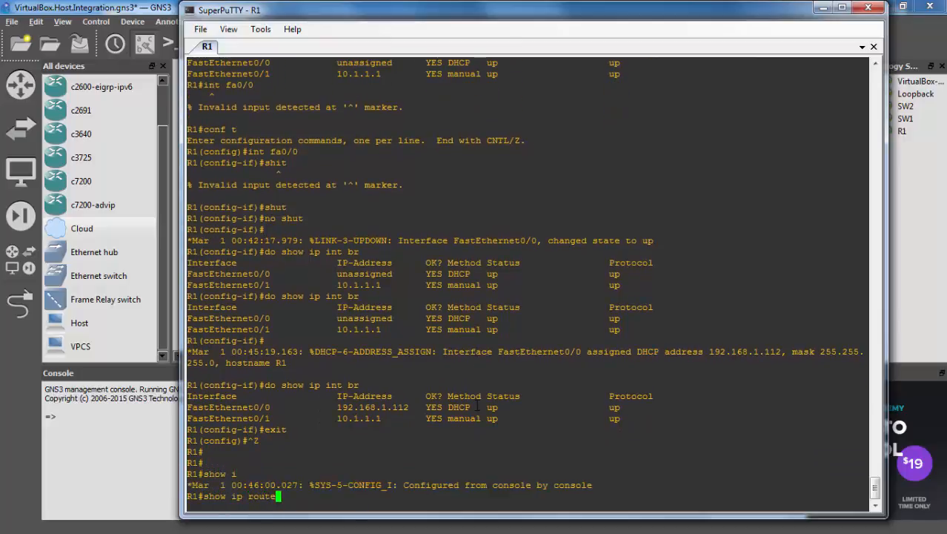
pyautogui.press('Return')
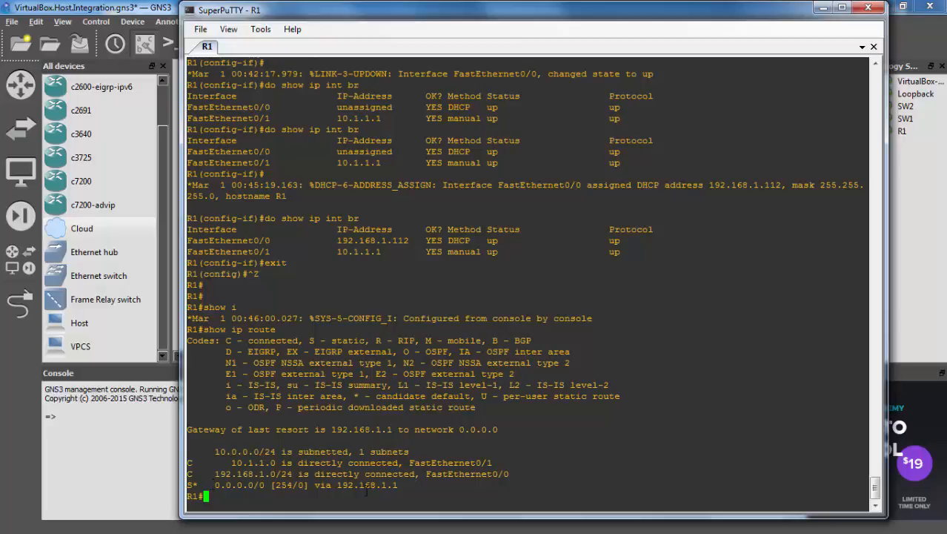
pyautogui.moveTo(404, 486); pyautogui.dragTo(193, 486)
pyautogui.click(405, 404)
# Add static route 0.0.0.0 0.0.0.0 via 192.168.1.1, exit config mode, and return to GNS3
pyautogui.write('conf t')
pyautogui.press('Return')
pyautogui.press('Return')
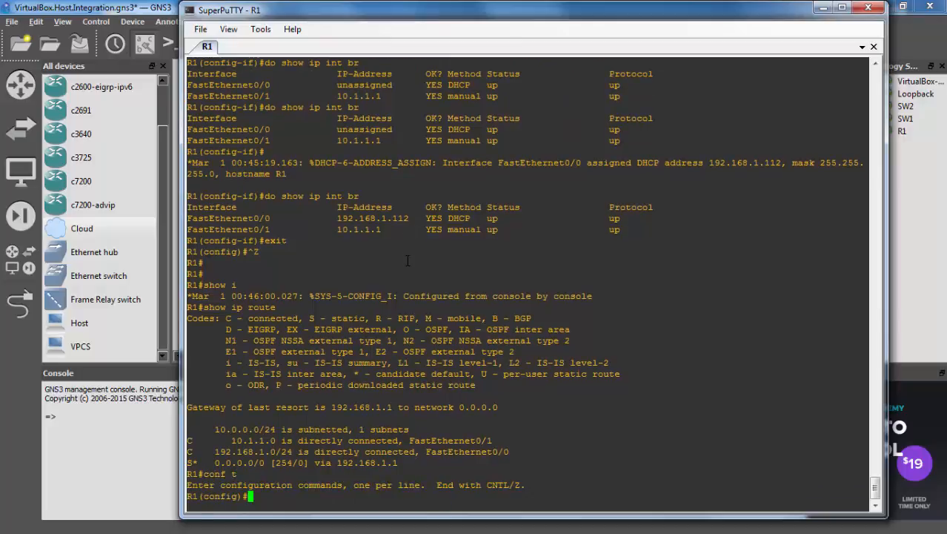
pyautogui.press('Return')
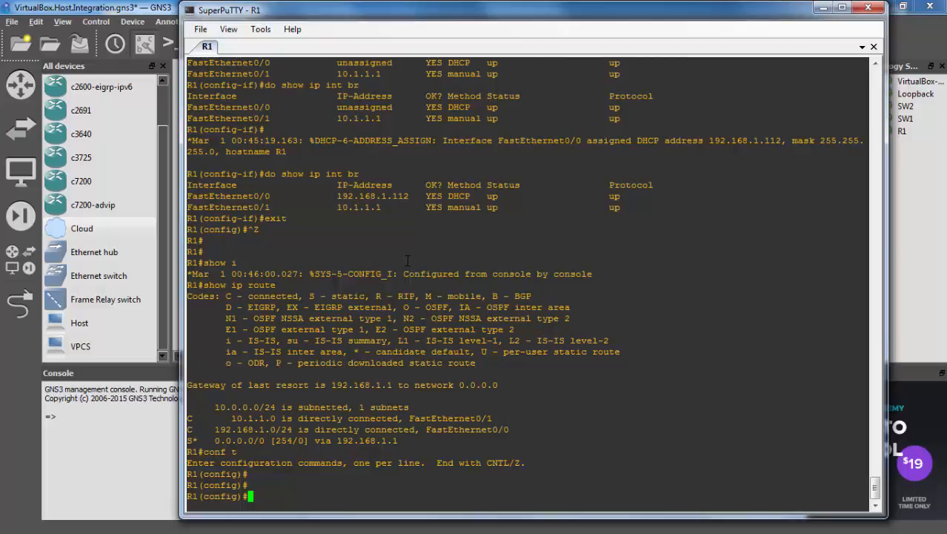
pyautogui.write('ip route')
pyautogui.press('Tab')
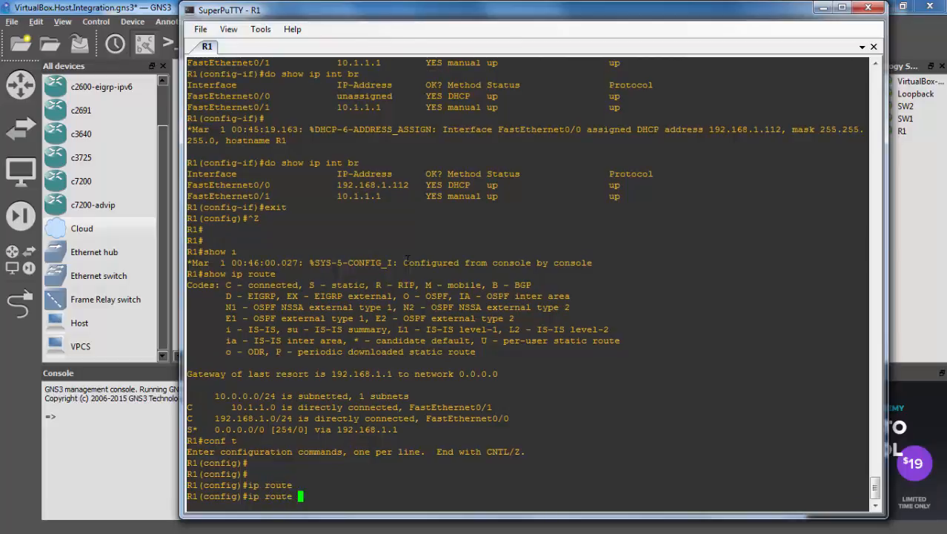
pyautogui.write('0.0.0.0 0.0.0.0 192.168.1.1')
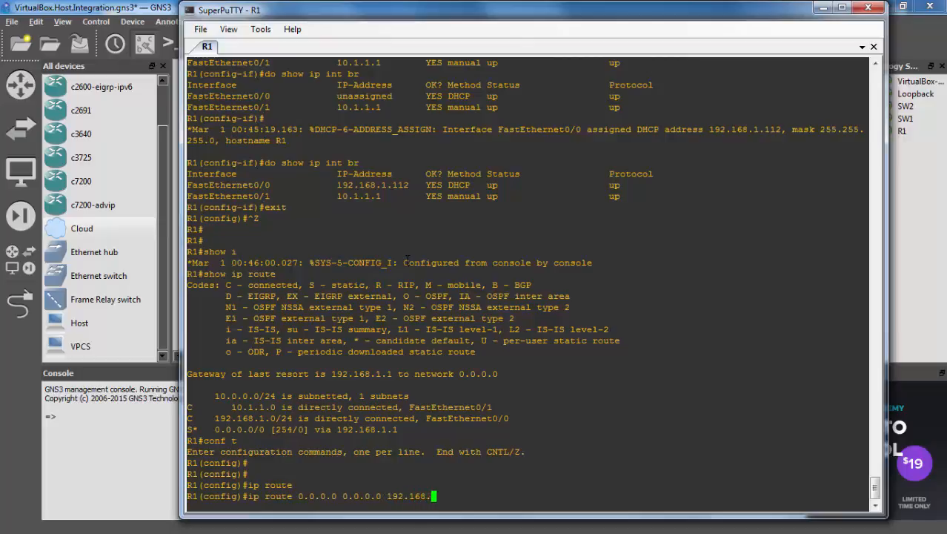
pyautogui.press('Return')
pyautogui.press('Return')
pyautogui.press('Return')
pyautogui.press('Return')
pyautogui.press('Return')
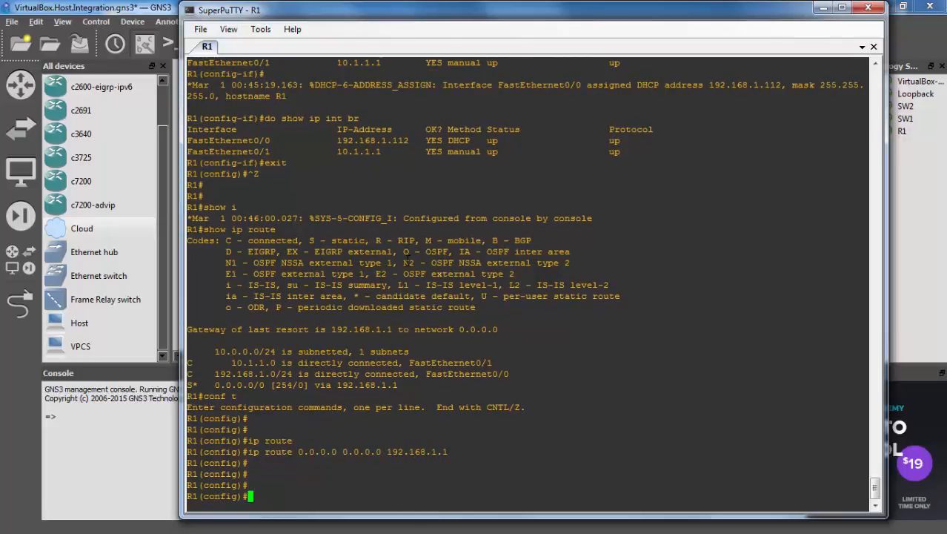
pyautogui.hotkey('ctrl', 'z')
pyautogui.press('Return')
pyautogui.press('Return')
pyautogui.press('Return')
pyautogui.press('Return')
pyautogui.press('Return')
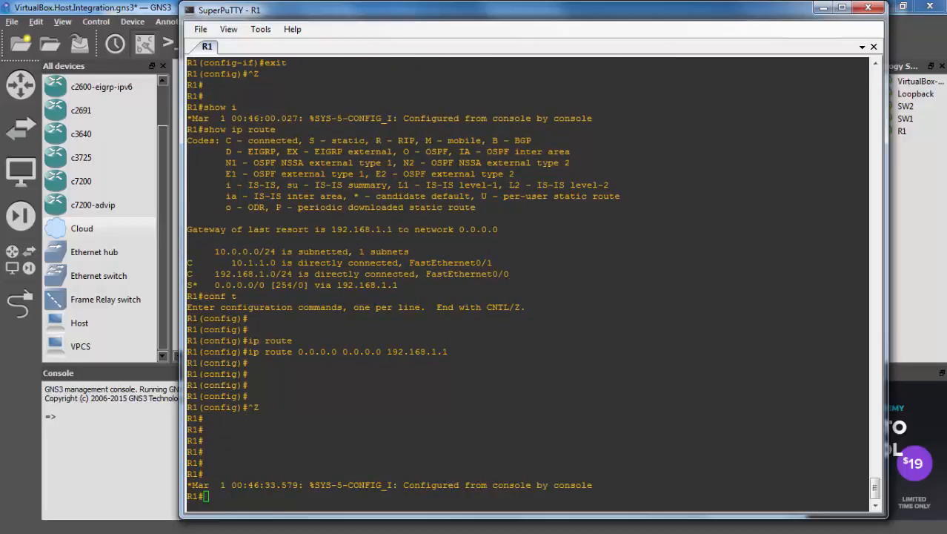
pyautogui.click(150, 8)
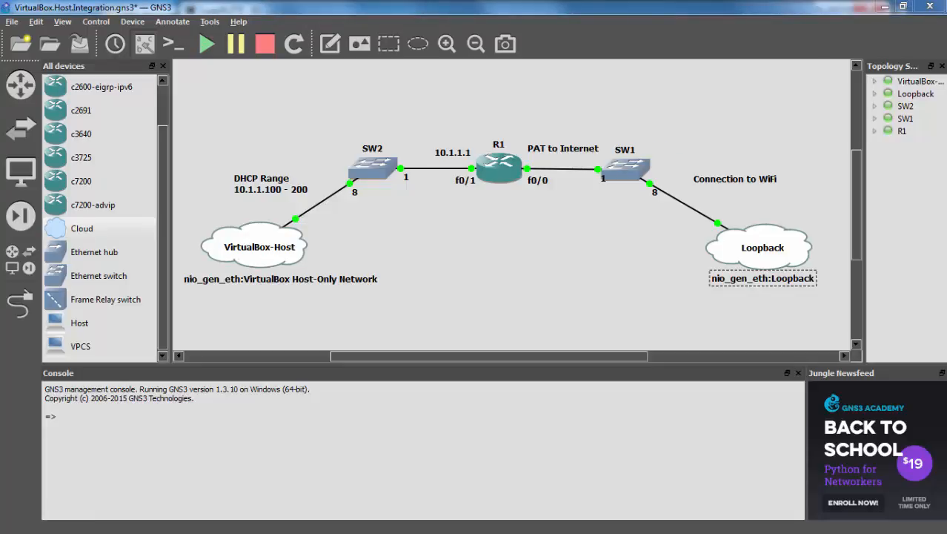
# Capture traffic on SW1 port 8, the link to the Loopback cloud, in Wireshark
pyautogui.hotkey('alt', 'Tab')
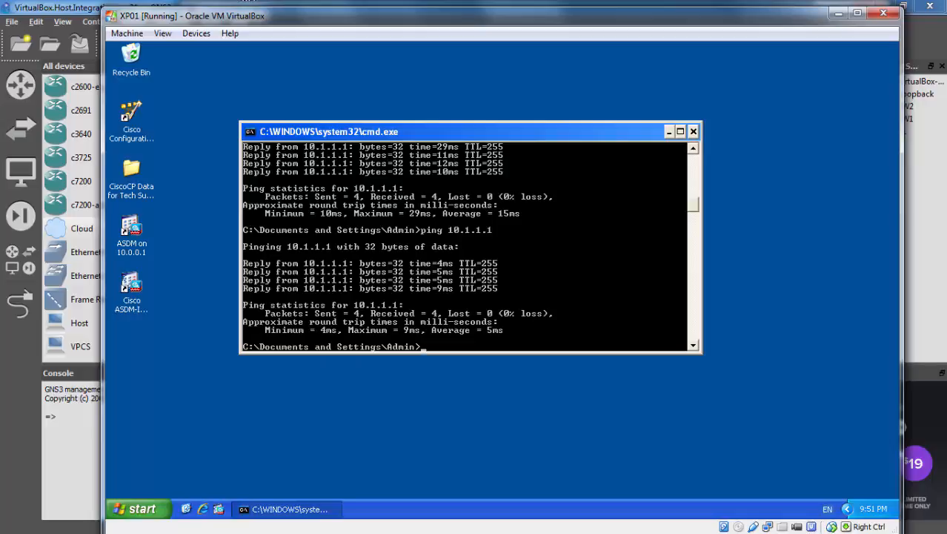
pyautogui.hotkey('alt', 'Tab')
pyautogui.rightClick(682, 204)
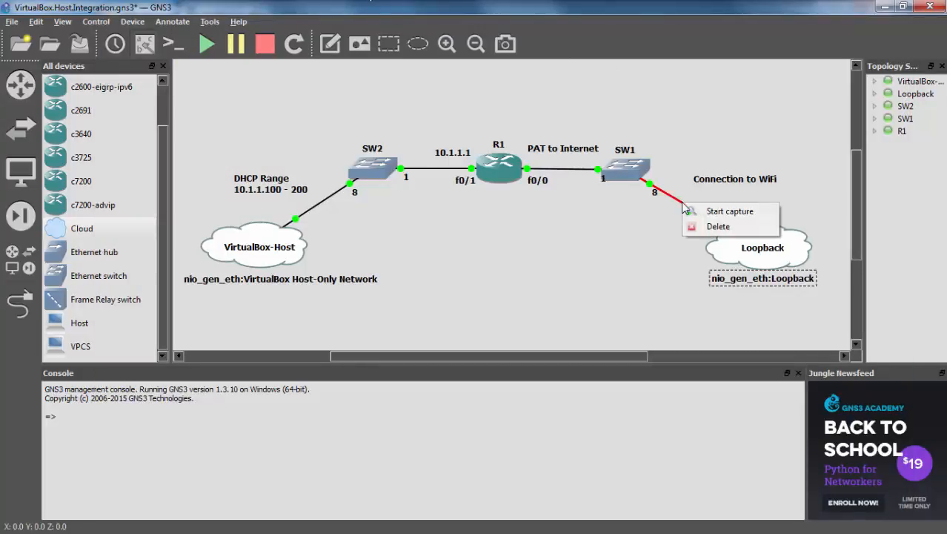
pyautogui.click(717, 212)
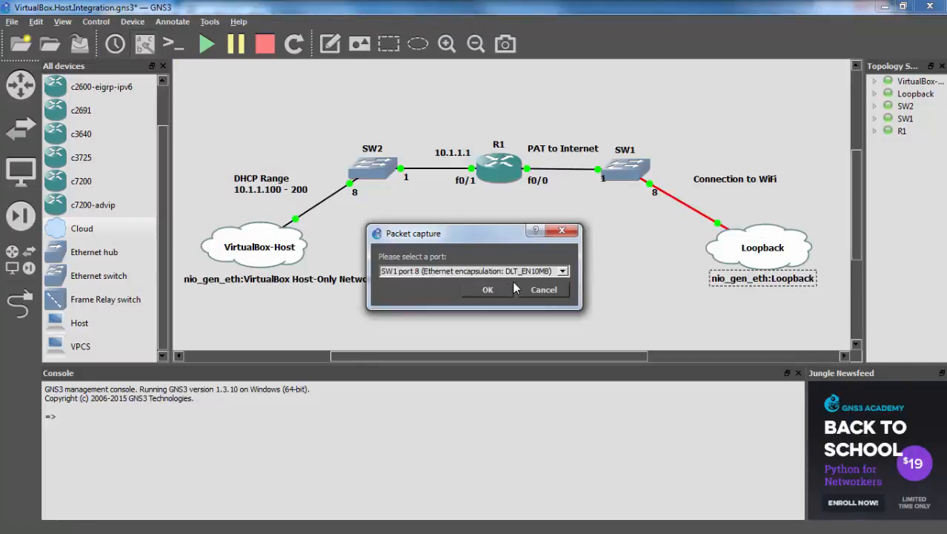
pyautogui.click(498, 289)
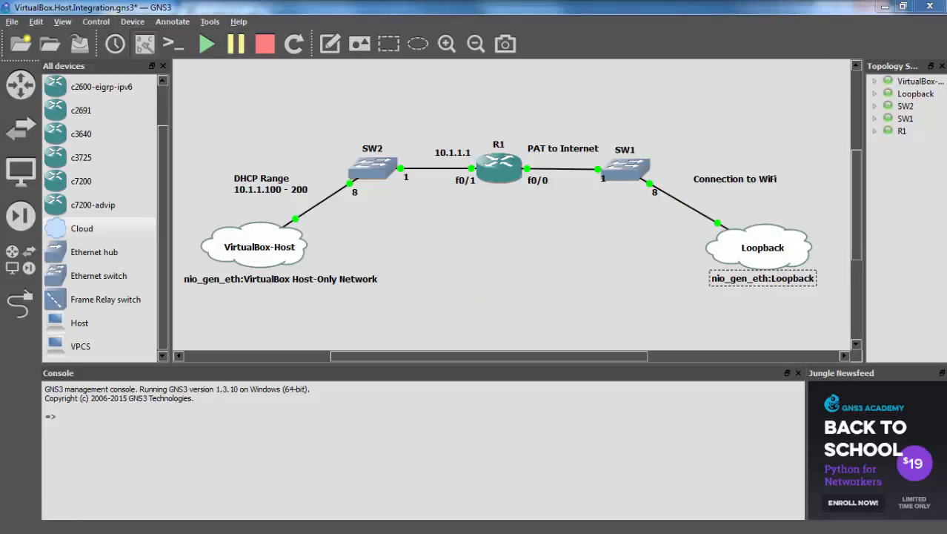
pyautogui.moveTo(445, 0); pyautogui.dragTo(412, 31)
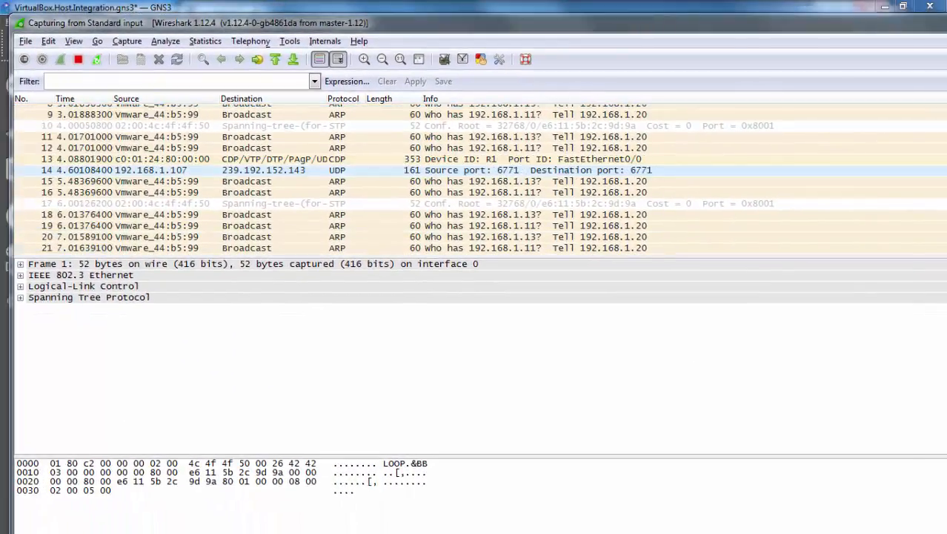
# Ping 8.8.8.8 from the XP VM's command window
pyautogui.hotkey('alt', 'Tab')
pyautogui.moveTo(416, 17); pyautogui.dragTo(515, 92)
pyautogui.write('ping 8')
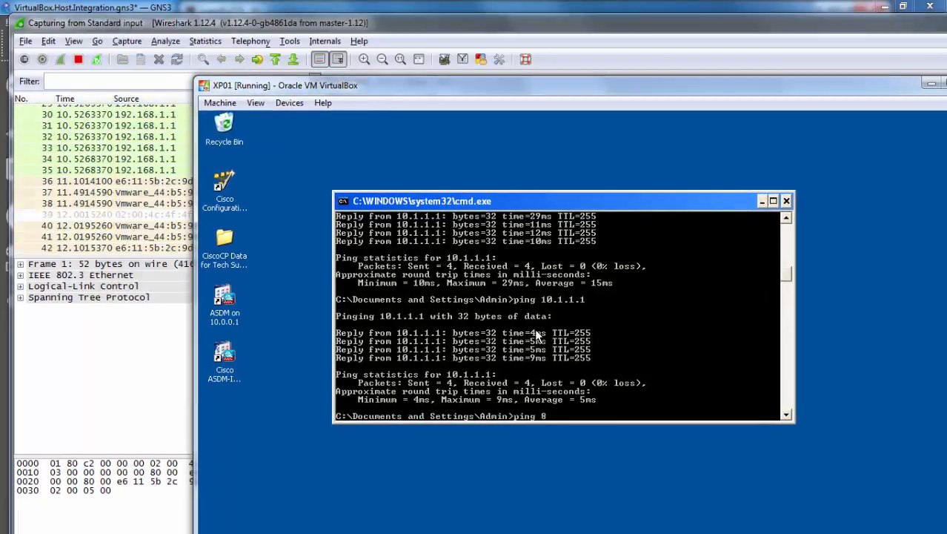
pyautogui.write('.8.8.8')
pyautogui.press('Return')
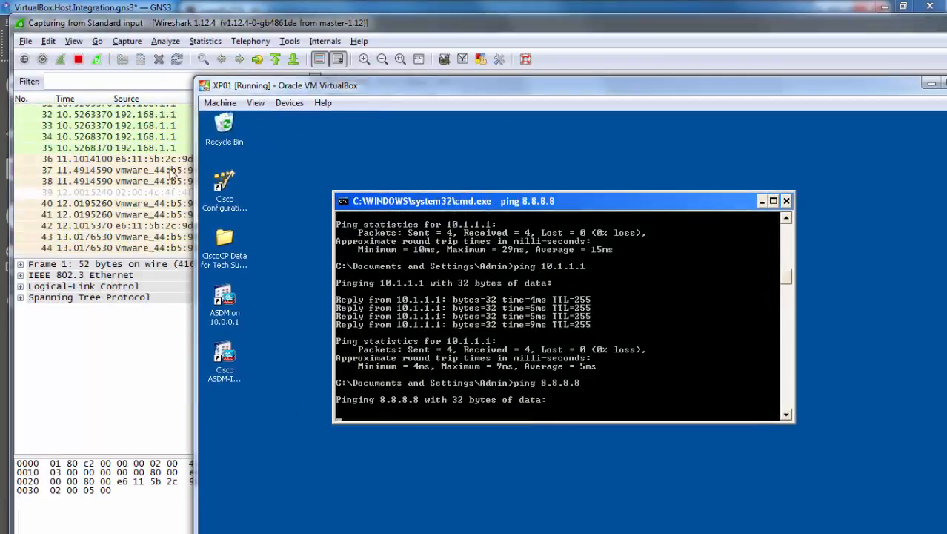
# Stop the Wireshark capture and inspect the unanswered echo request from 10.1.1.51 to 8.8.8.8
pyautogui.click(181, 24)
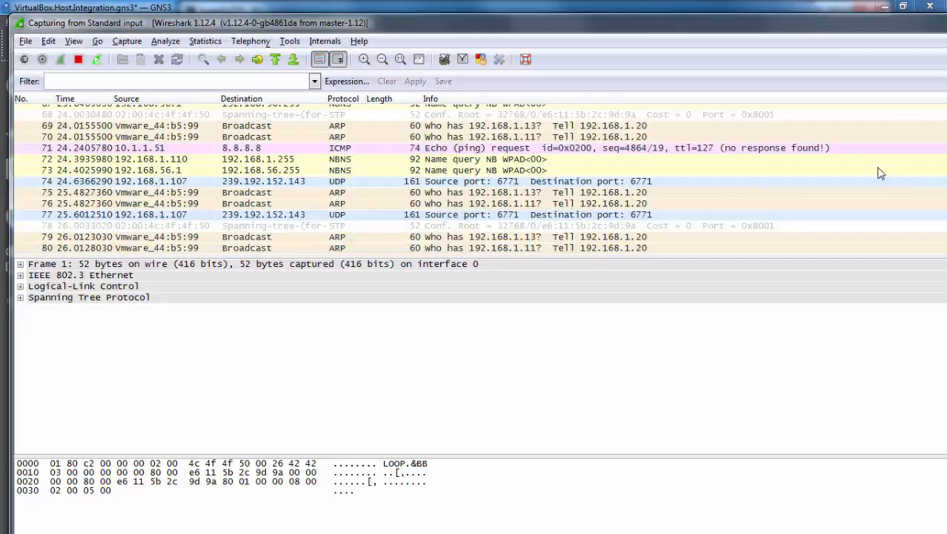
pyautogui.click(78, 59)
pyautogui.scroll(3, 458, 196)
pyautogui.scroll(5, 458, 197)
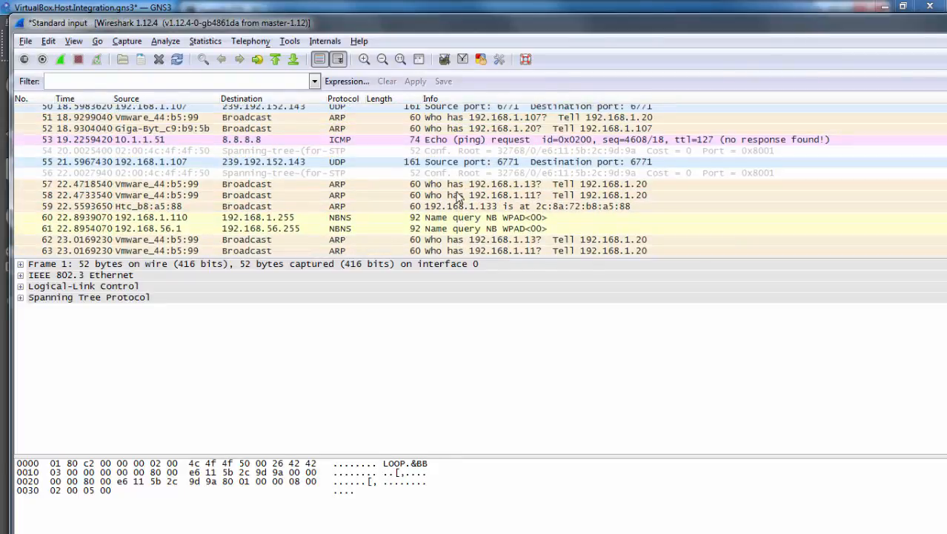
pyautogui.click(765, 166)
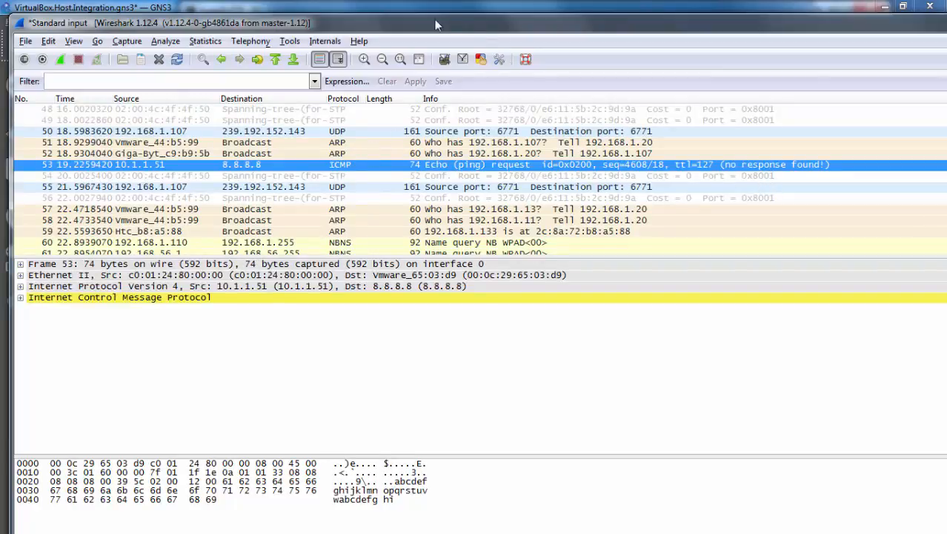
pyautogui.click(405, 9)
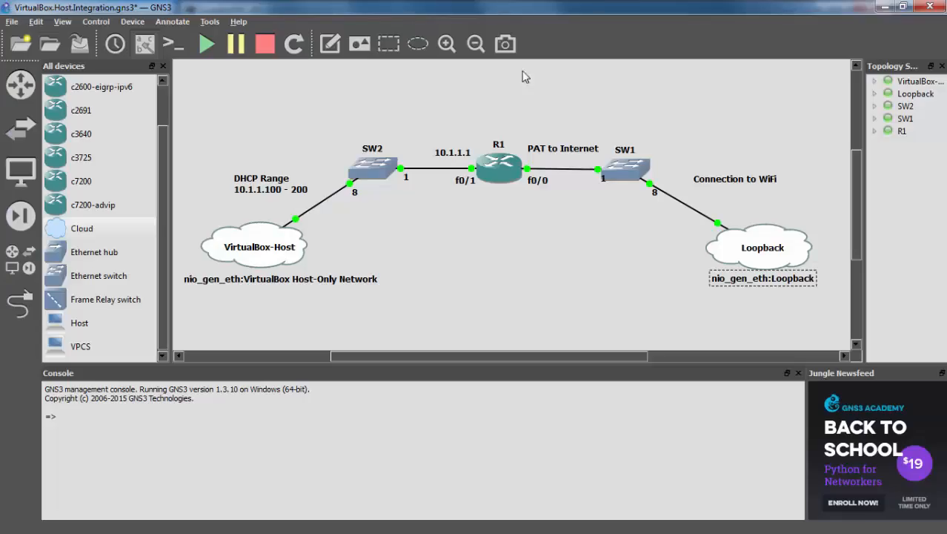
# Stop the SW1–Loopback packet capture and confirm the VM's ping to 8.8.8.8 shows 100% loss
pyautogui.rightClick(673, 200)
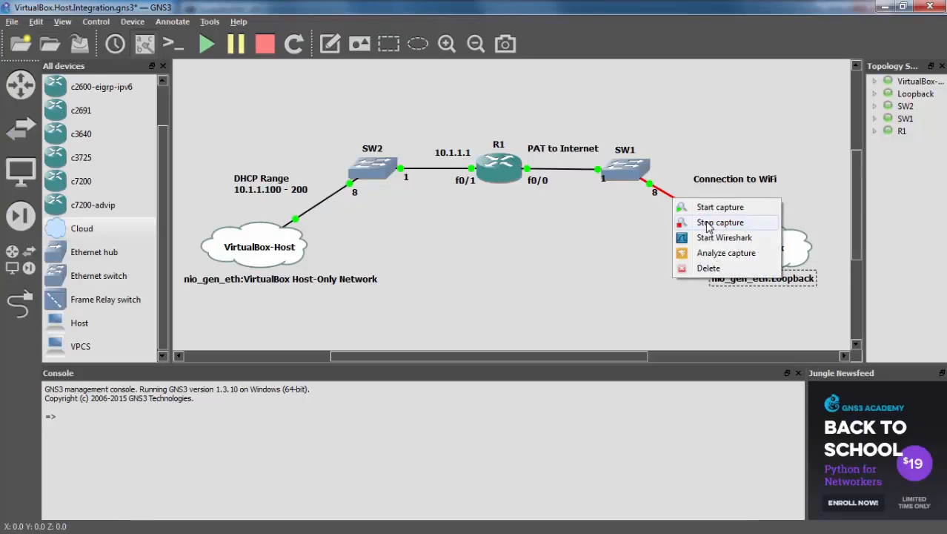
pyautogui.click(706, 223)
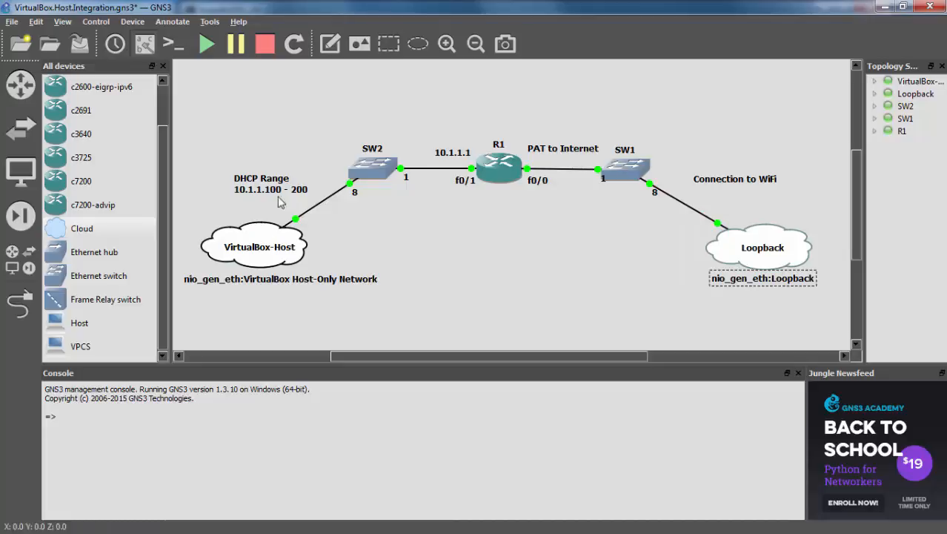
pyautogui.click(252, 1)
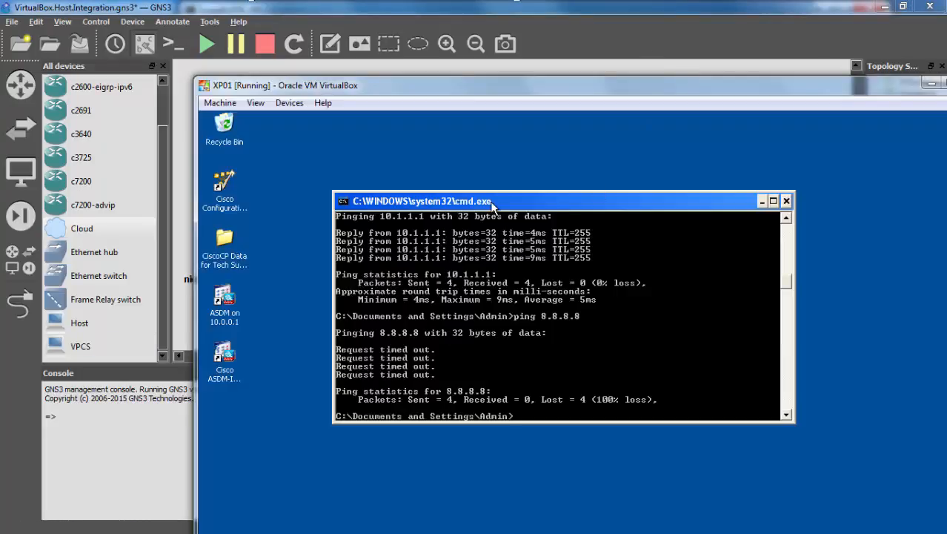
pyautogui.click(433, 8)
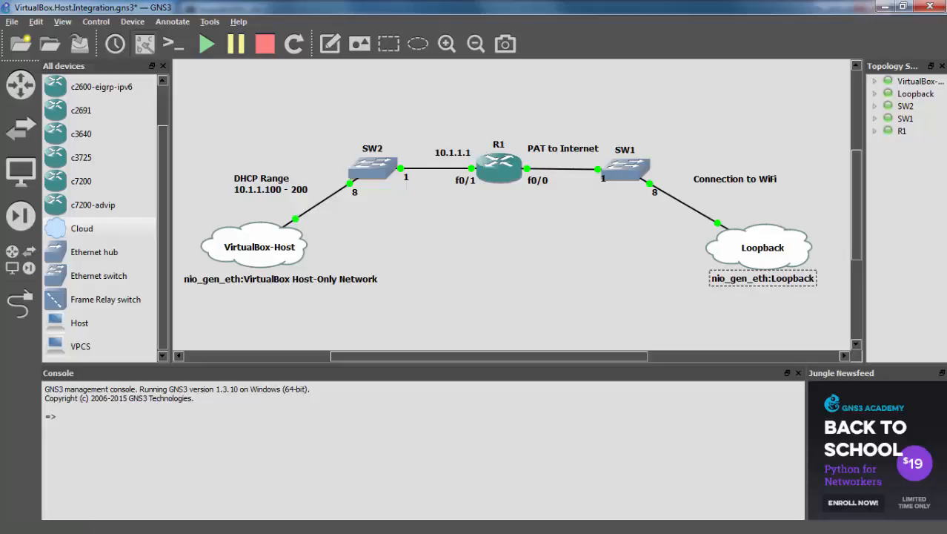
# In R1's console, enter global configuration and create standard access list DHCP_CLIENTS
pyautogui.hotkey('alt', 'Tab')
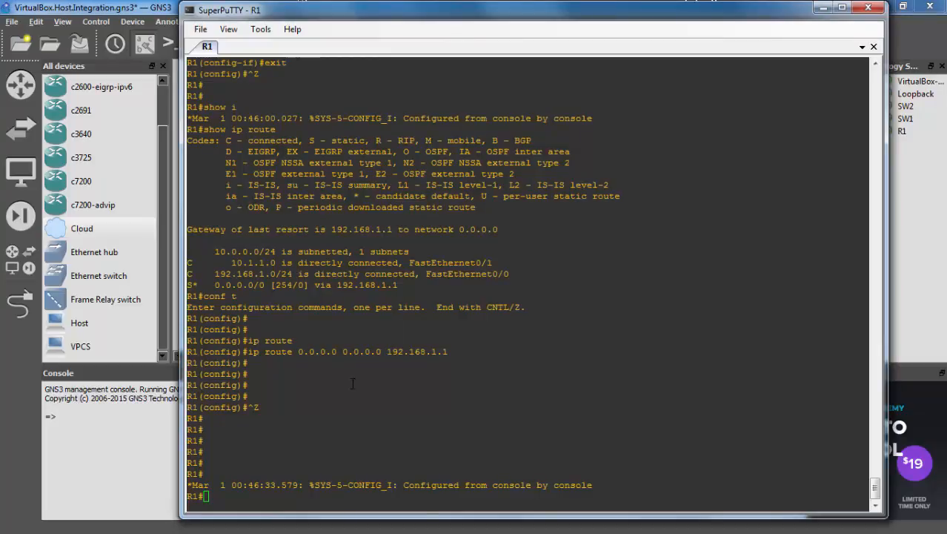
pyautogui.press('Return')
pyautogui.press('Return')
pyautogui.press('Return')
pyautogui.write('conf t')
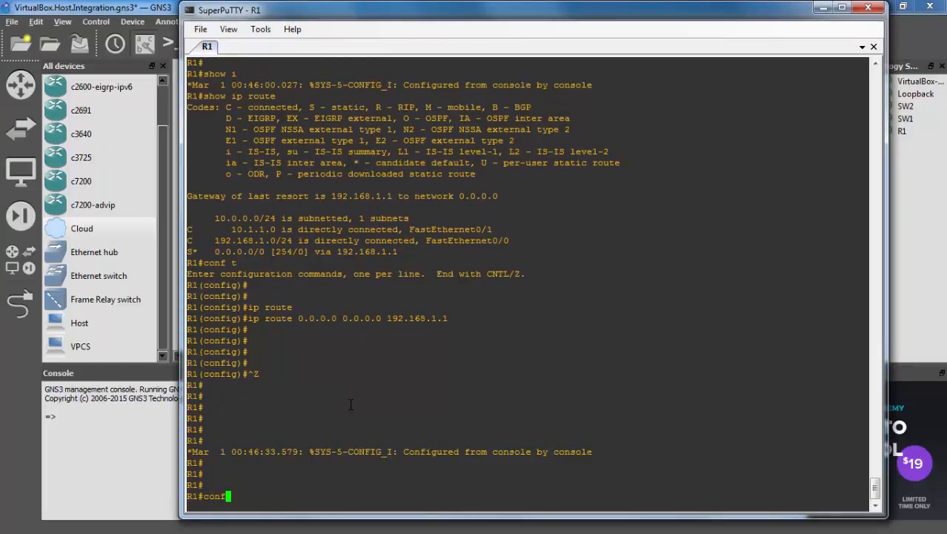
pyautogui.press('Return')
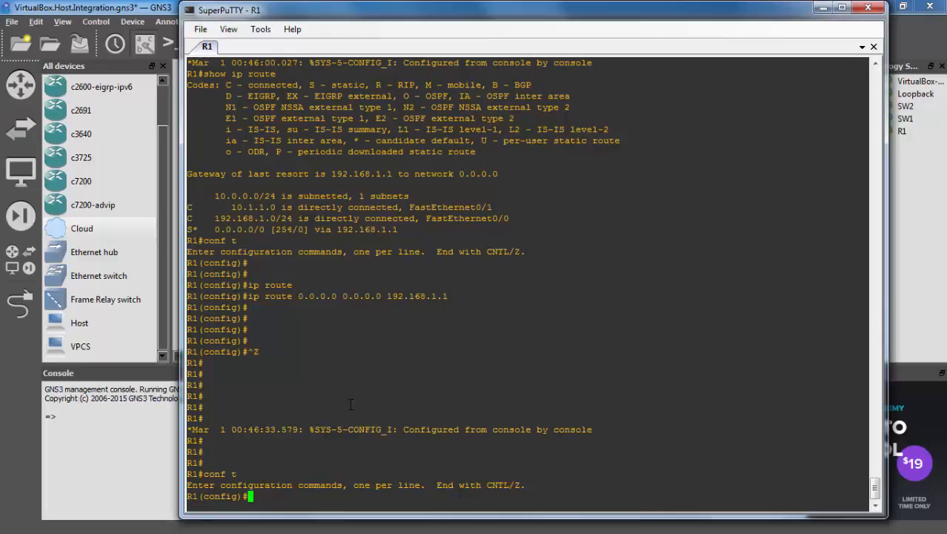
pyautogui.write('ip acc')
pyautogui.press('Tab')
pyautogui.write('e')
pyautogui.press('Tab')
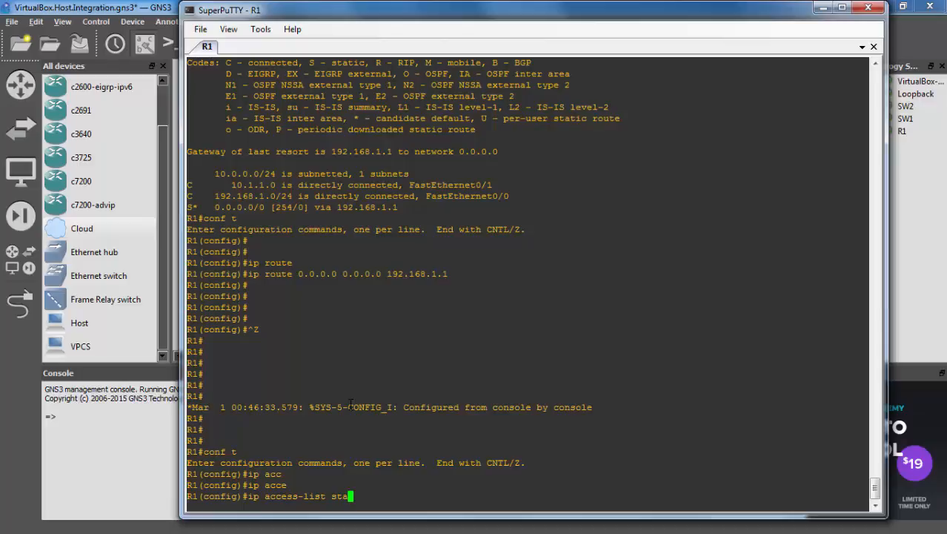
pyautogui.write('n')
pyautogui.press('Tab')
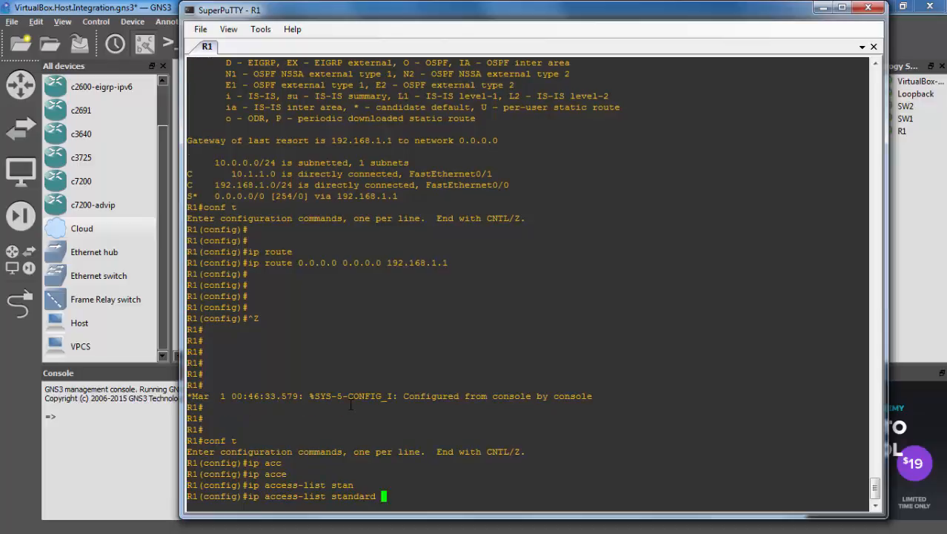
pyautogui.write('DHCP_CLIENTS')
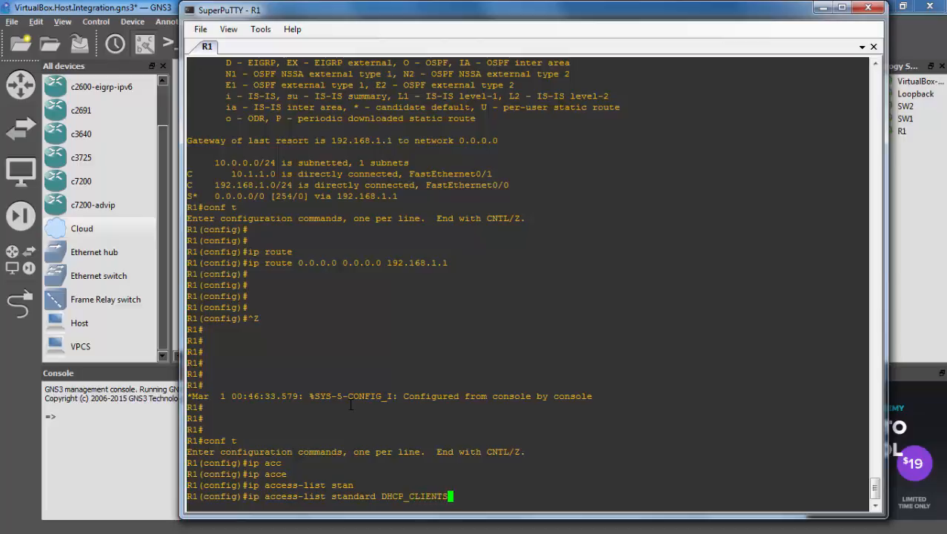
pyautogui.press('Return')
# Add a permit rule for 10.1.1.0 0.0.0.255 to the list, exit it and return to the topology
pyautogui.write('permi')
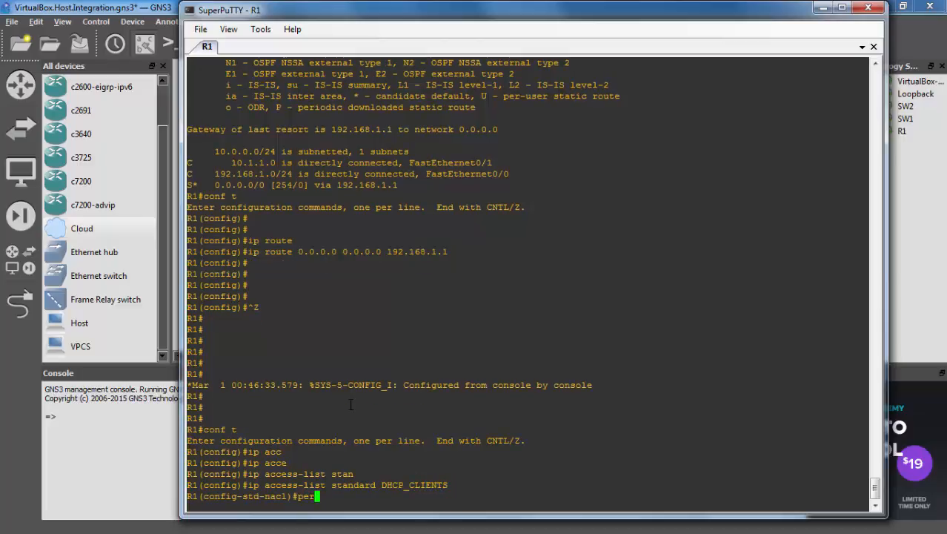
pyautogui.press('Tab')
pyautogui.write('10')
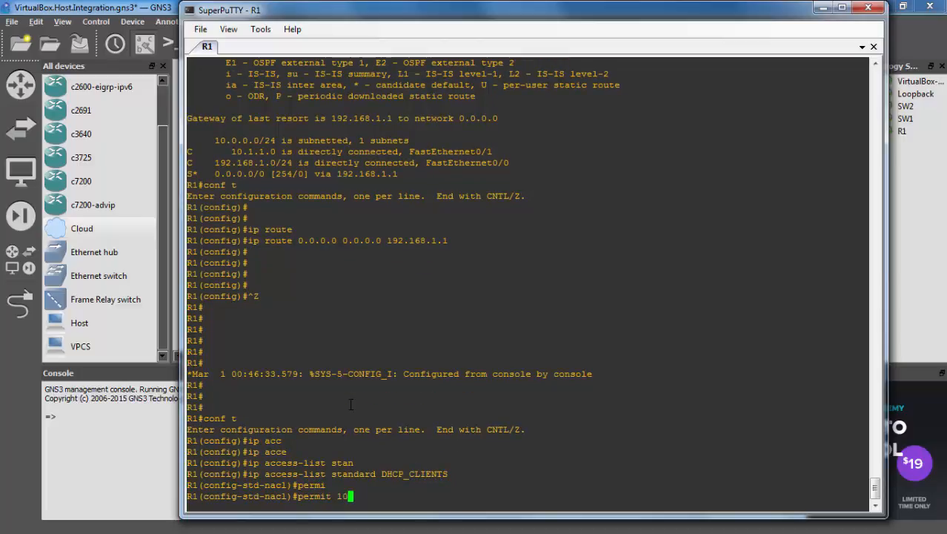
pyautogui.write('.1.1.0 0.0.0.255')
pyautogui.press('Return')
pyautogui.press('Return')
pyautogui.press('Return')
pyautogui.press('Return')
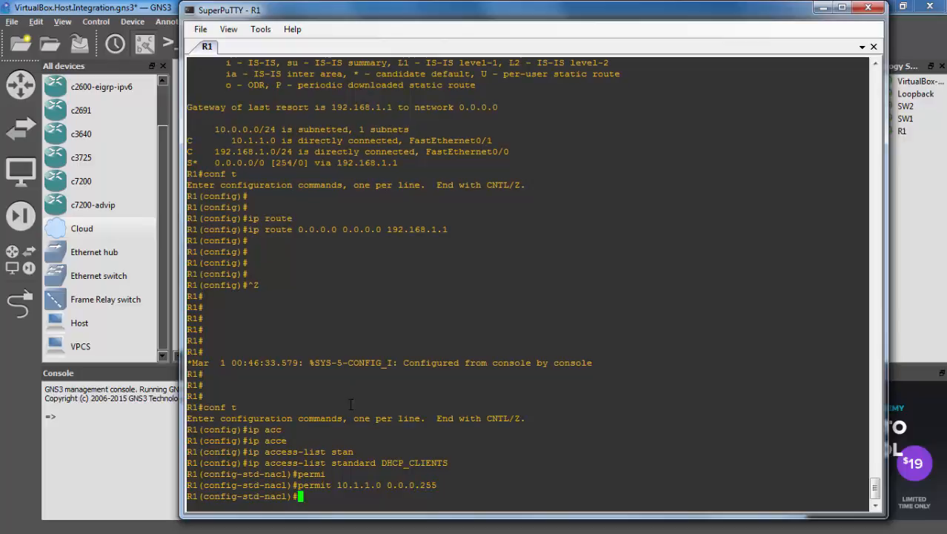
pyautogui.write('exit')
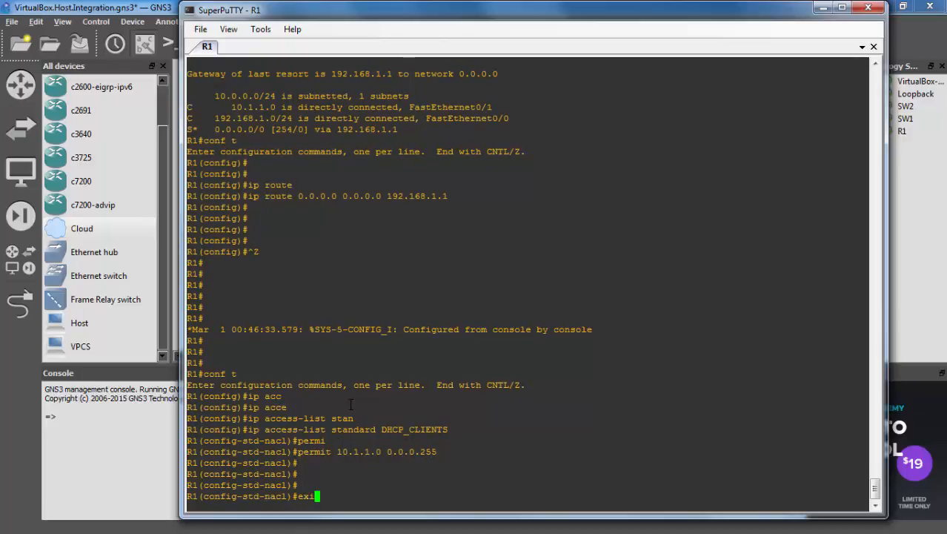
pyautogui.press('Return')
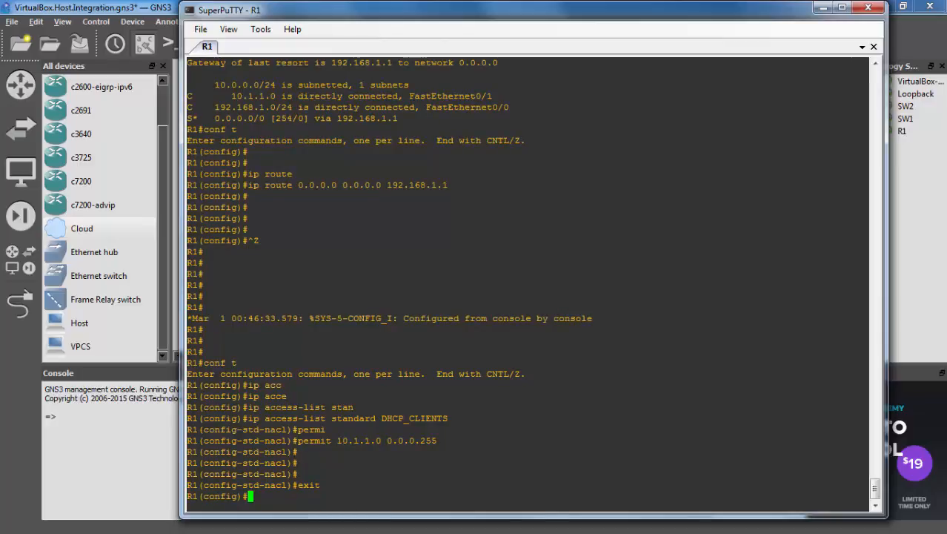
pyautogui.click(161, 17)
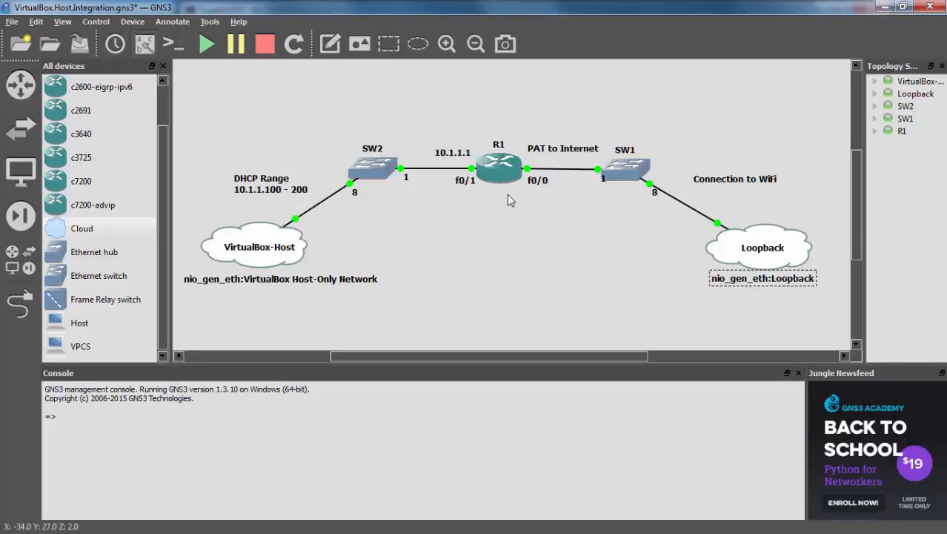
# Mark R1's FastEthernet0/1 as the NAT inside interface
pyautogui.hotkey('alt', 'Tab')
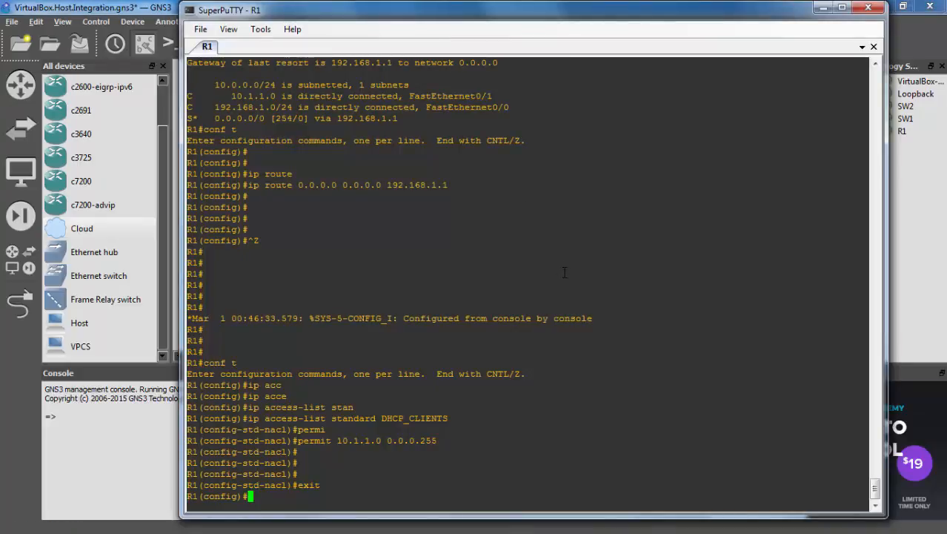
pyautogui.write('int fa0/1')
pyautogui.press('Return')
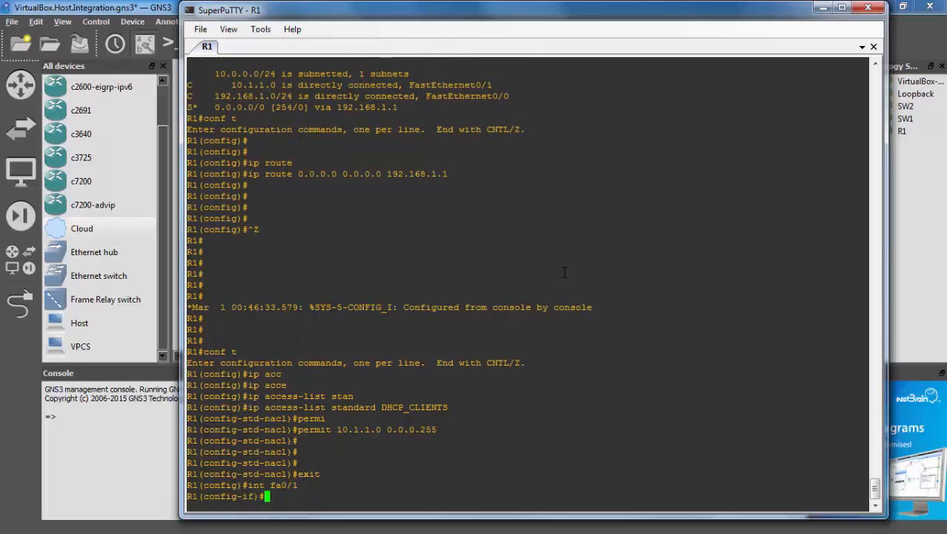
pyautogui.write('ip nat insi')
pyautogui.press('Tab')
pyautogui.press('Return')
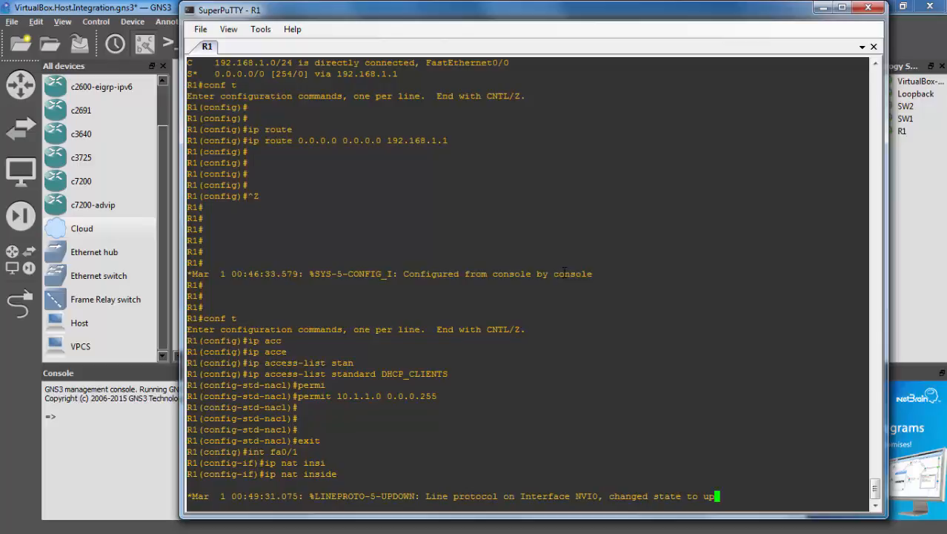
pyautogui.press('Return')
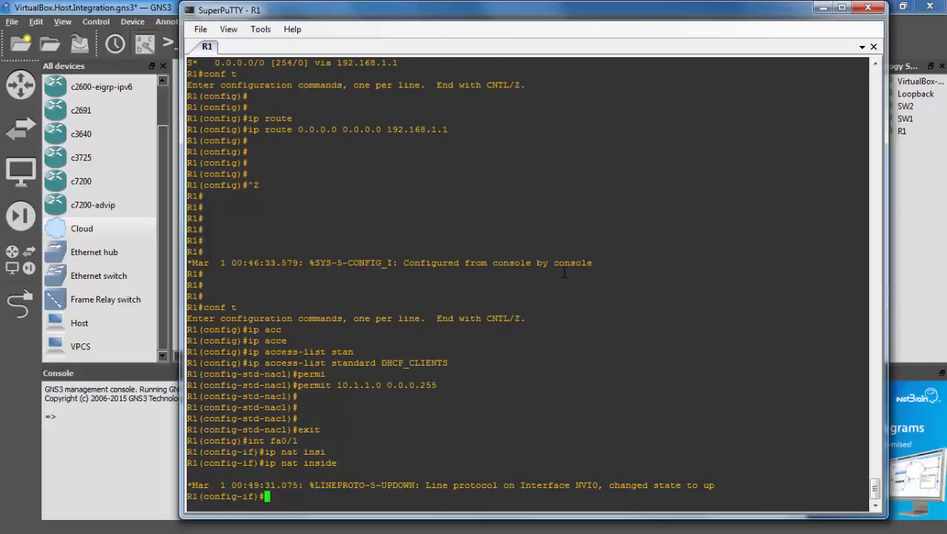
pyautogui.press('Return')
pyautogui.press('Return')
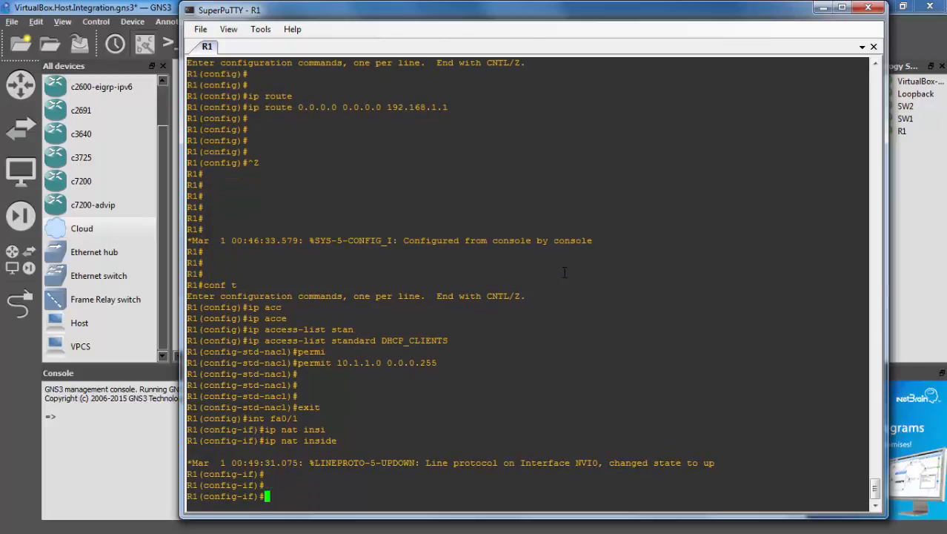
# Mark fa0/0 as the NAT outside interface and exit interface configuration
pyautogui.write('int fa0/0')
pyautogui.press('Return')
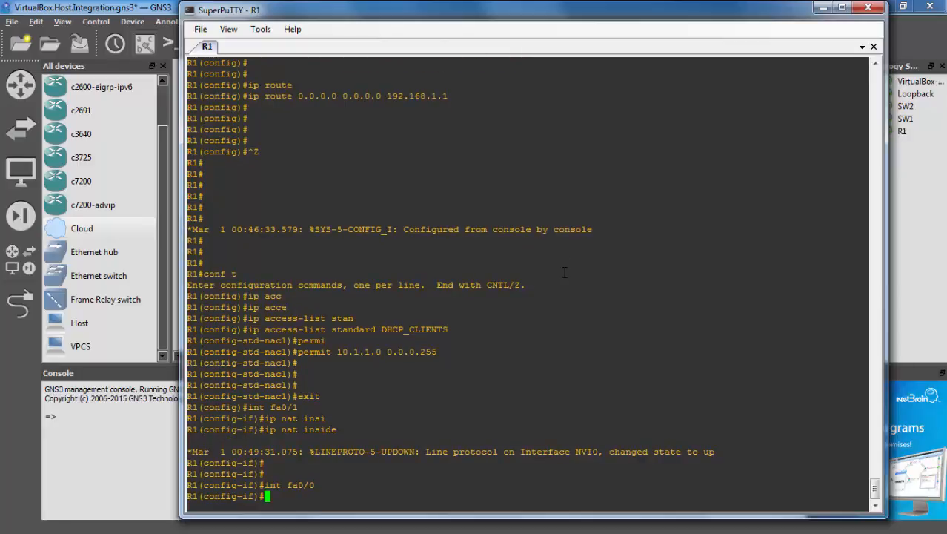
pyautogui.write('i')
pyautogui.write('p nat')
pyautogui.press('Tab')
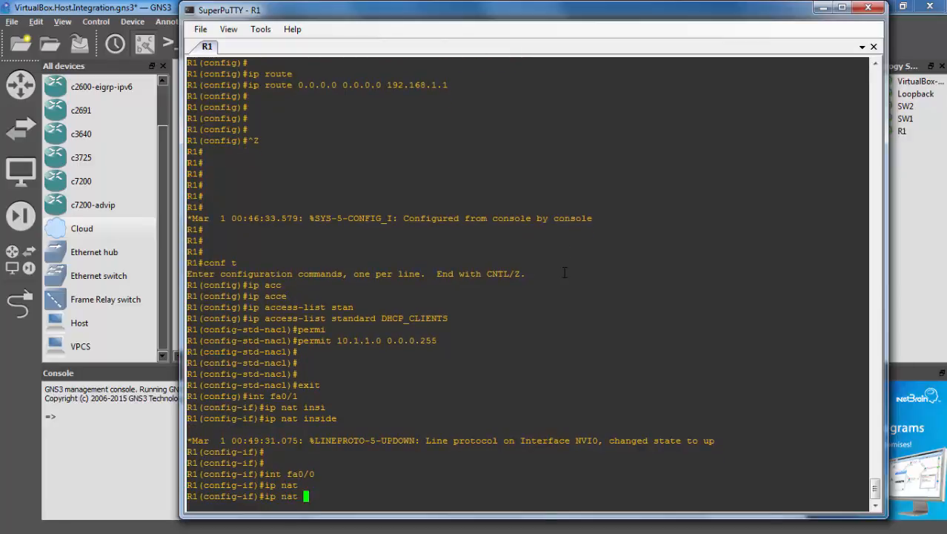
pyautogui.write('outs')
pyautogui.press('Tab')
pyautogui.press('Return')
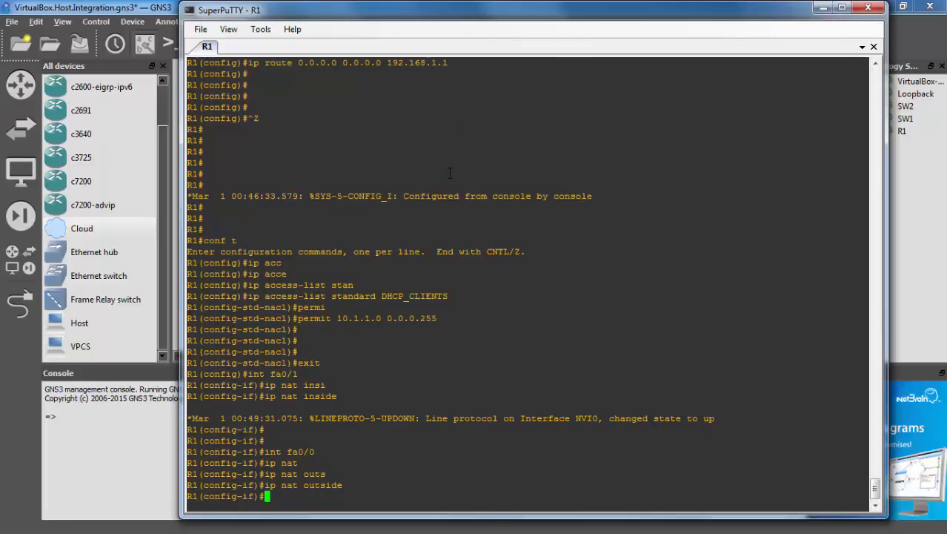
pyautogui.press('Return')
pyautogui.press('Return')
pyautogui.press('Return')
pyautogui.press('Return')
pyautogui.press('Return')
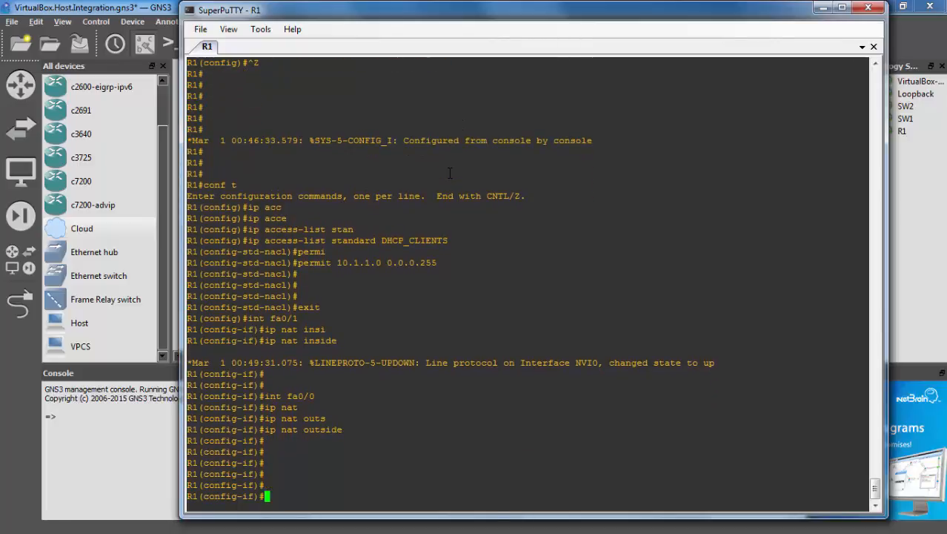
pyautogui.write('exit')
pyautogui.press('Return')
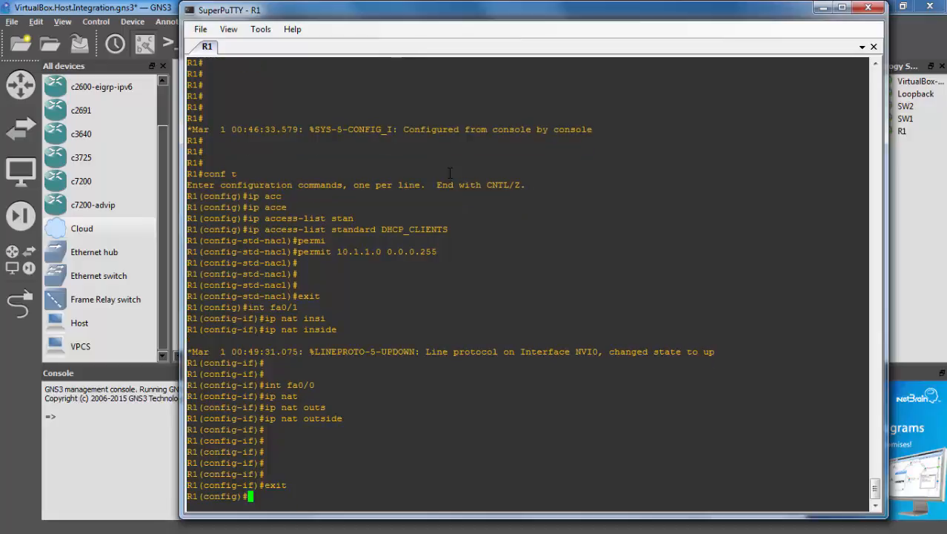
# Begin the NAT rule 'ip nat inside source list DHCP_CLIENTS interface', pasting in the access-list name
pyautogui.write('ip nat')
pyautogui.press('Tab')
pyautogui.write('in')
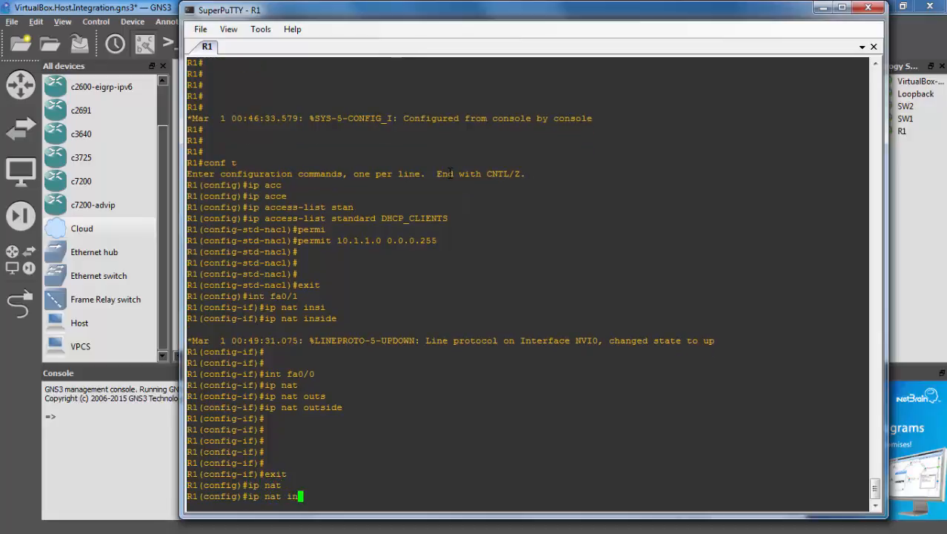
pyautogui.write('si')
pyautogui.press('Tab')
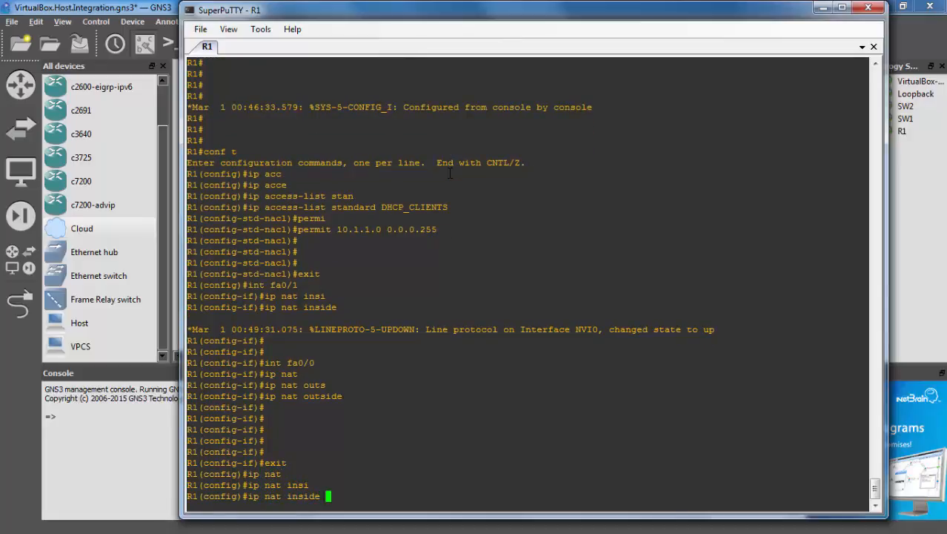
pyautogui.write('sour')
pyautogui.press('Tab')
pyautogui.write('list')
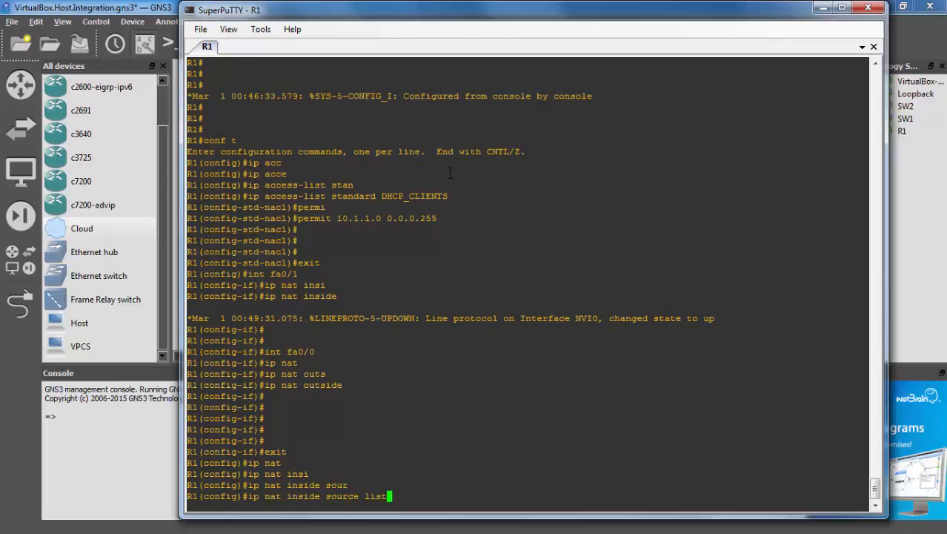
pyautogui.press('Tab')
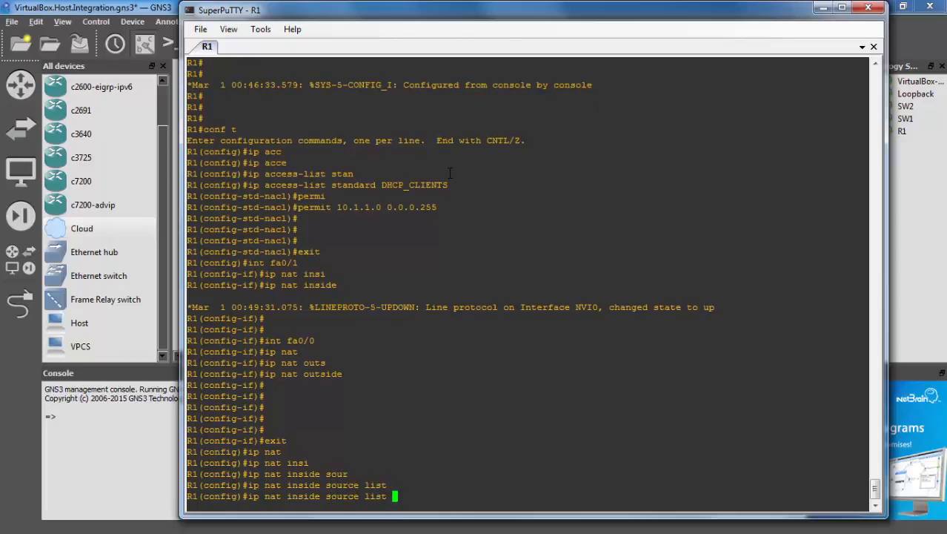
pyautogui.doubleClick(385, 185)
pyautogui.rightClick(428, 298)
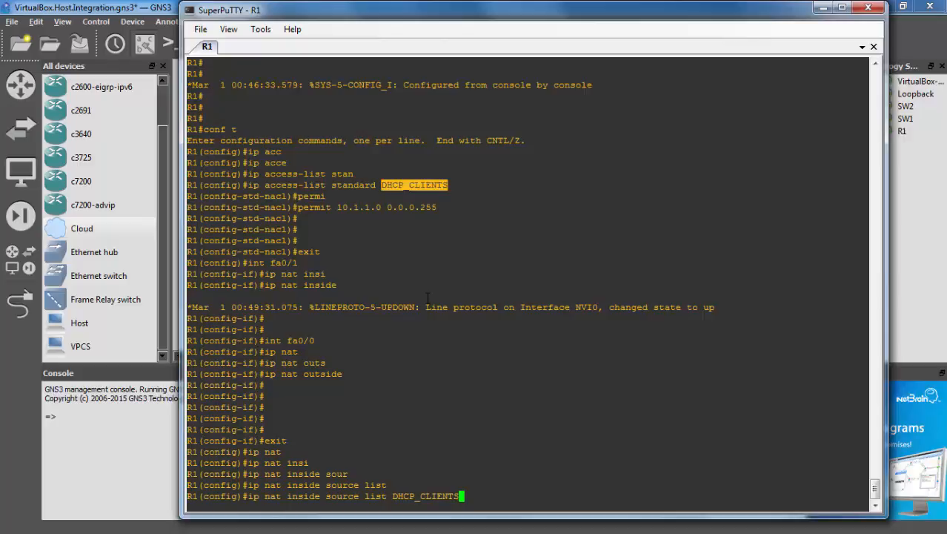
pyautogui.write('int')
pyautogui.press('BackSpace')
pyautogui.press('BackSpace')
pyautogui.press('BackSpace')
pyautogui.write('?')
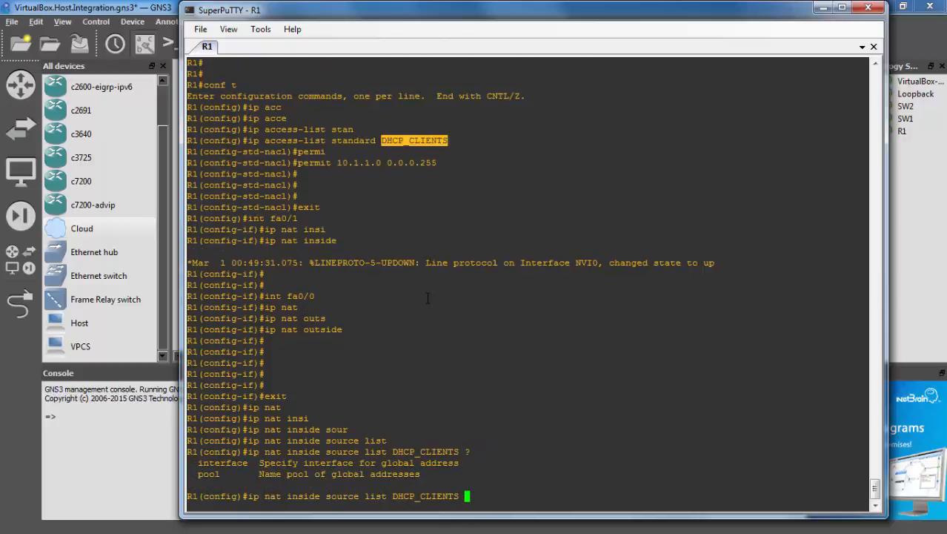
pyautogui.write('int')
pyautogui.press('Tab')
pyautogui.write('?')
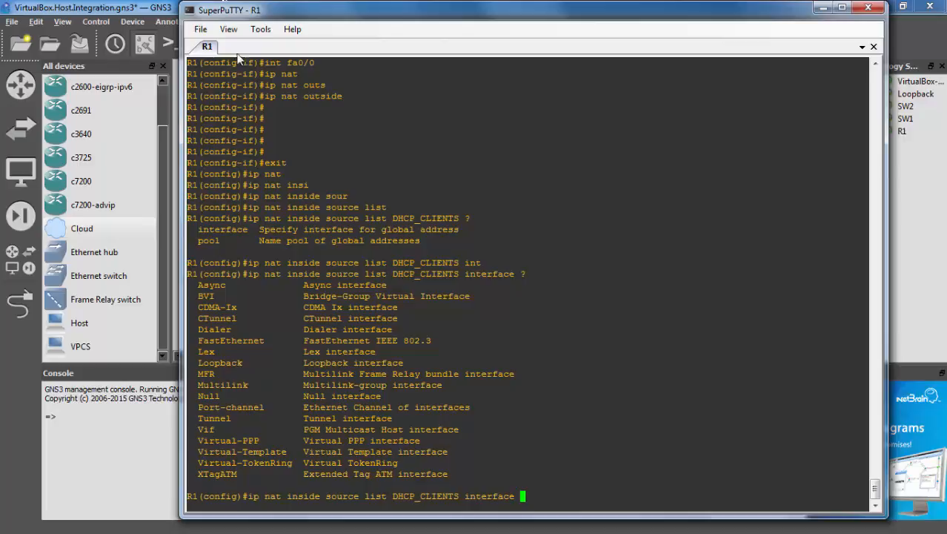
# Finish the rule with interface fa0/0 overload, apply it and leave configuration mode with Ctrl+Z
pyautogui.click(155, 14)
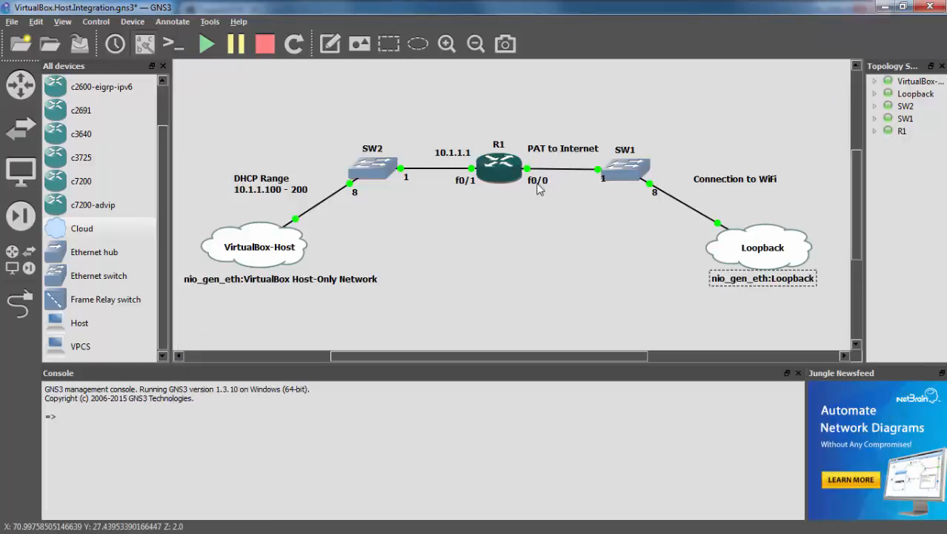
pyautogui.hotkey('alt', 'Tab')
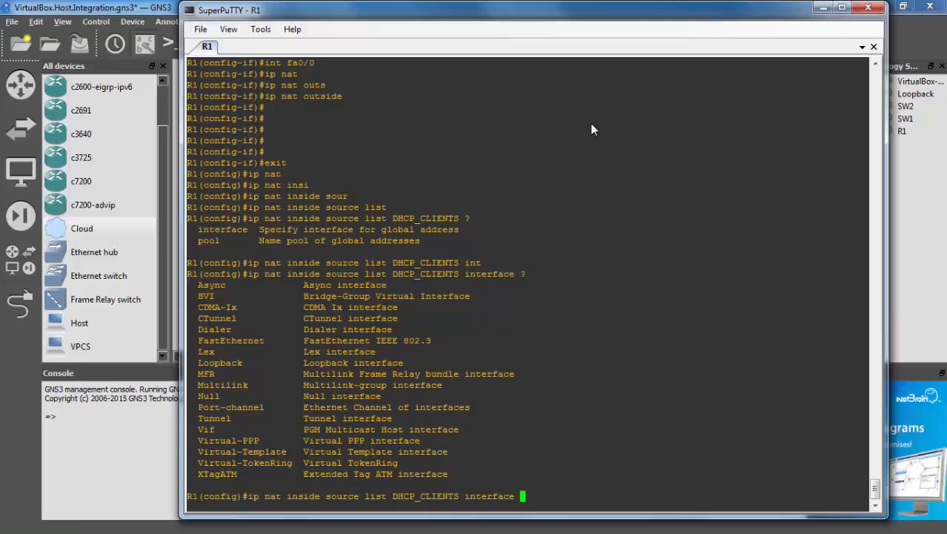
pyautogui.write('fa0/0 ?')
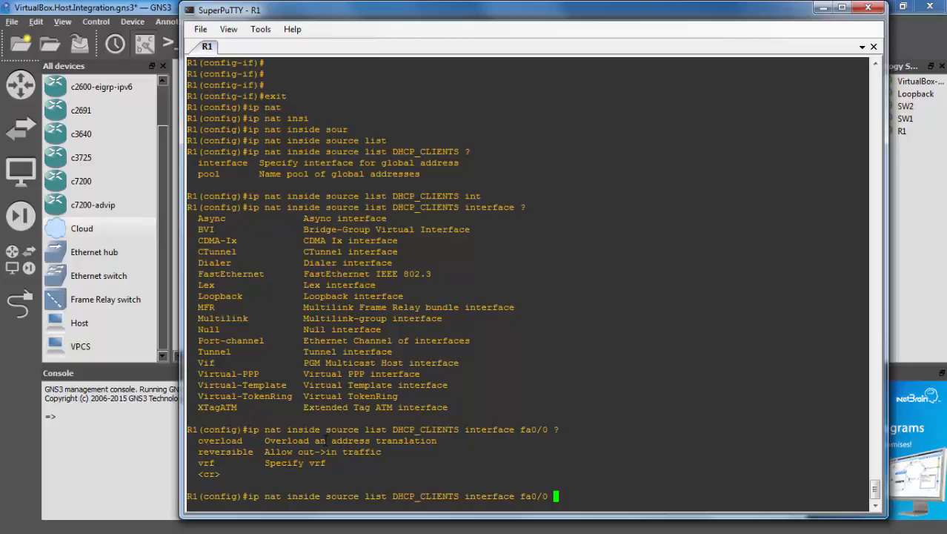
pyautogui.write('overl')
pyautogui.press('Tab')
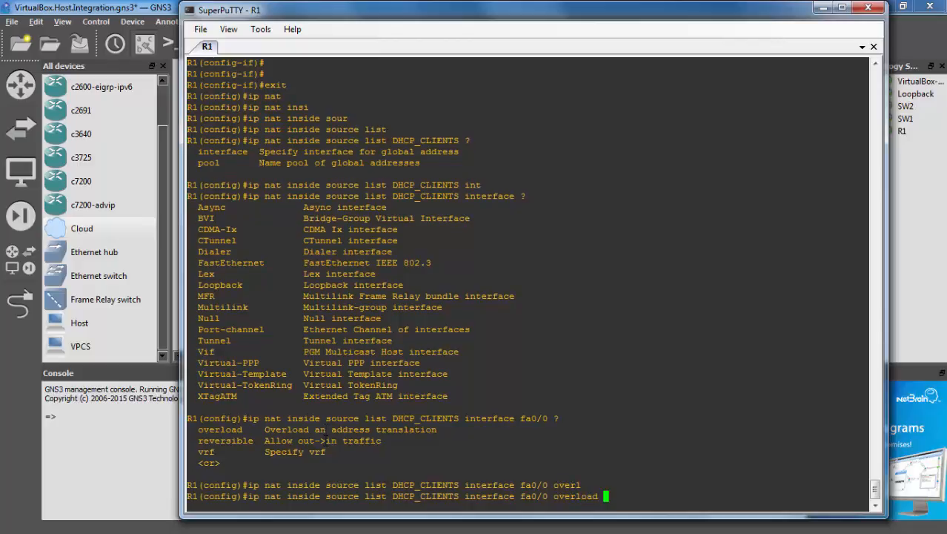
pyautogui.press('Return')
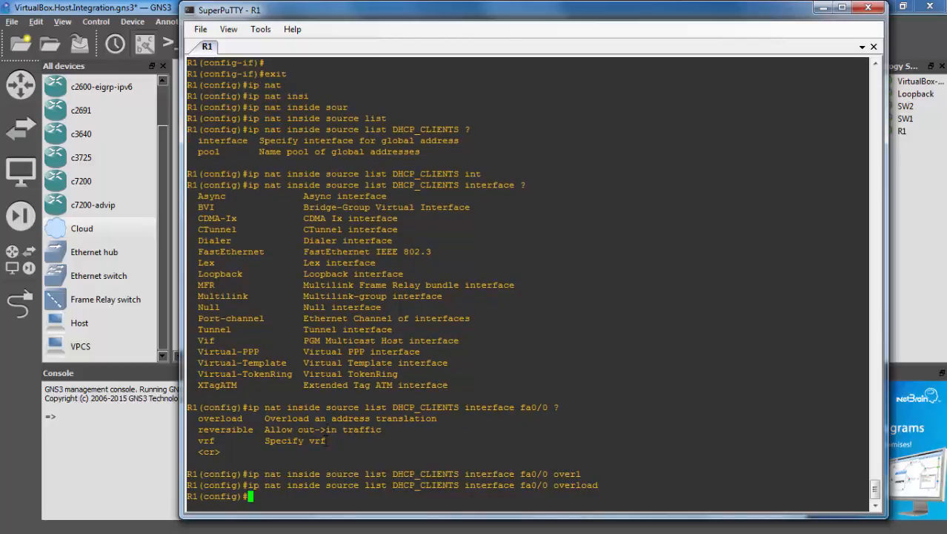
pyautogui.press('Return')
pyautogui.press('Return')
pyautogui.press('Return')
pyautogui.press('Return')
pyautogui.press('Return')
pyautogui.hotkey('ctrl', 'z')
pyautogui.press('Return')
pyautogui.press('Return')
pyautogui.press('Return')
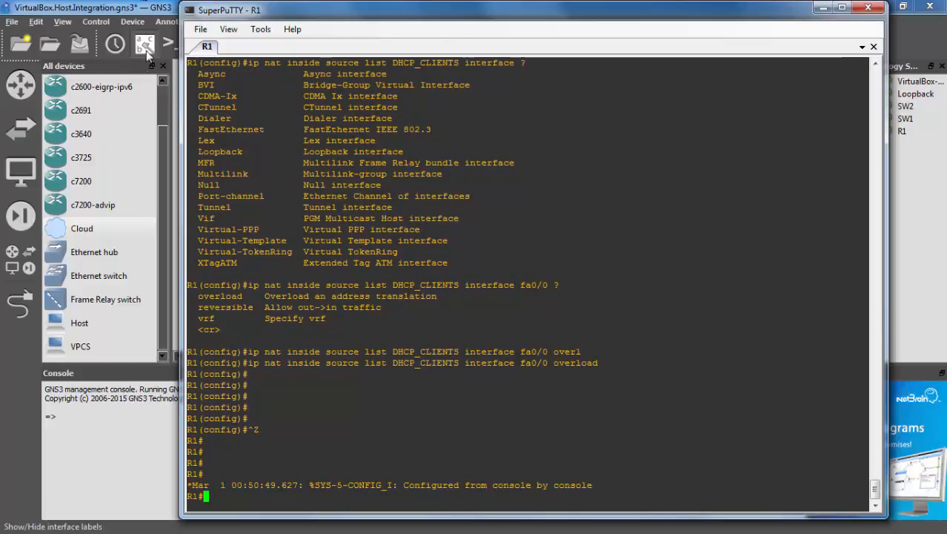
# Rerun ping 8.8.8.8 on the XP VM, now getting 4/4 replies, and launch Internet Explorer
pyautogui.moveTo(263, 11); pyautogui.dragTo(370, 0)
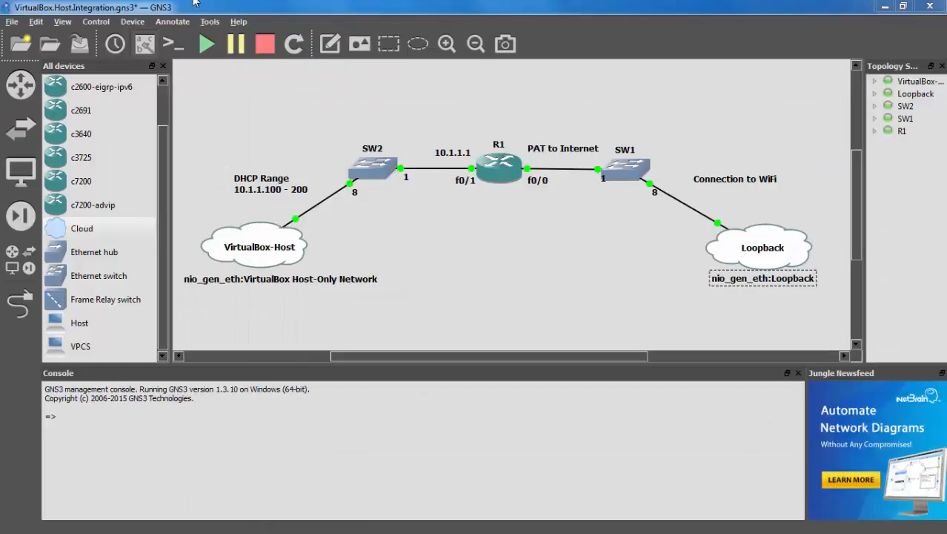
pyautogui.hotkey('alt', 'Tab')
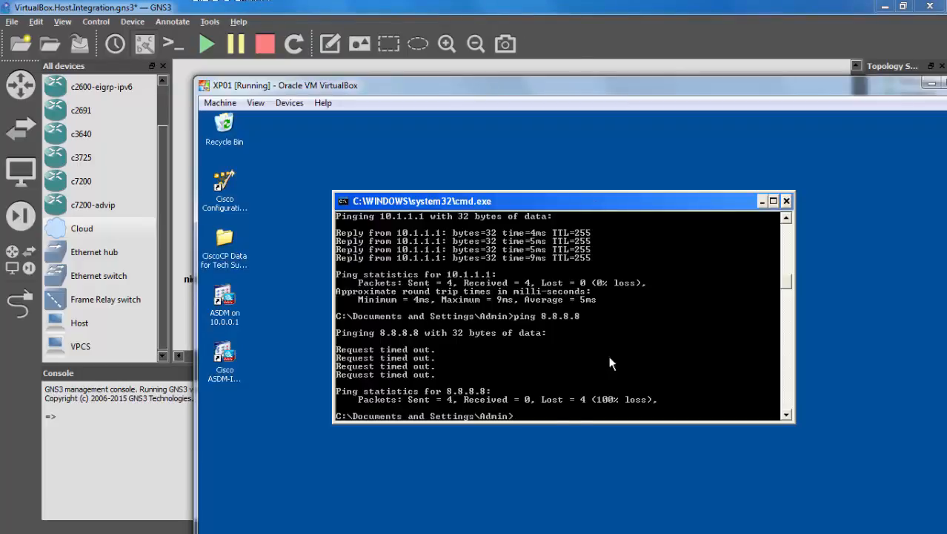
pyautogui.press('Return')
pyautogui.press('Return')
pyautogui.press('Return')
pyautogui.press('Up')
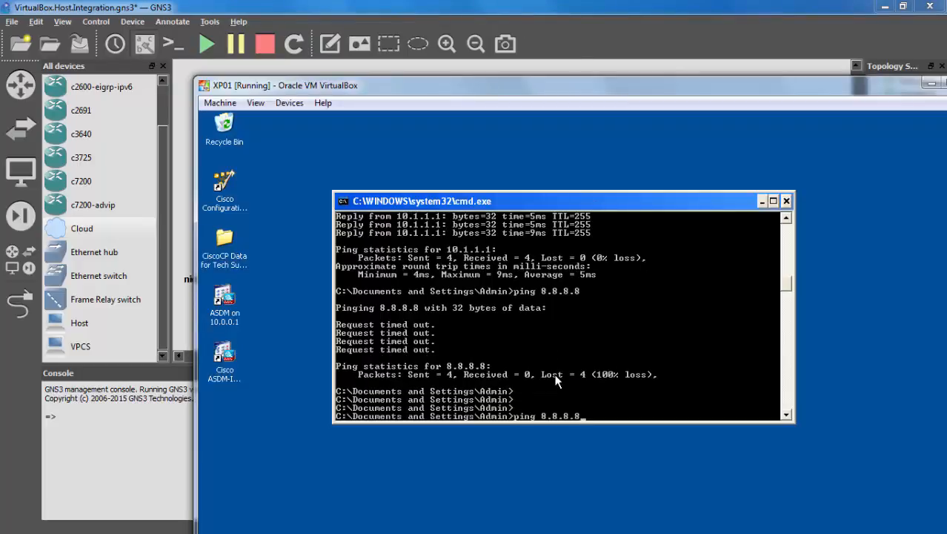
pyautogui.press('Return')
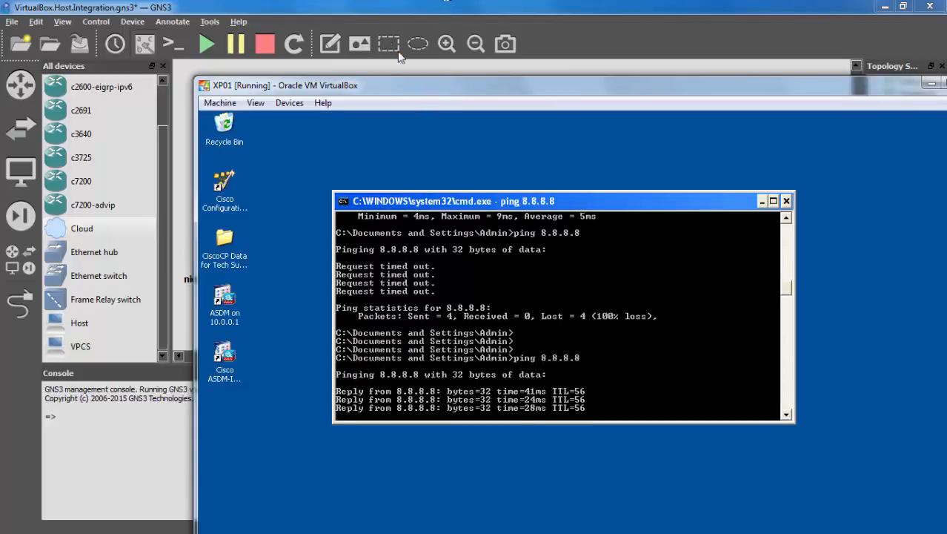
pyautogui.moveTo(398, 52); pyautogui.dragTo(359, 11)
pyautogui.click(221, 504)
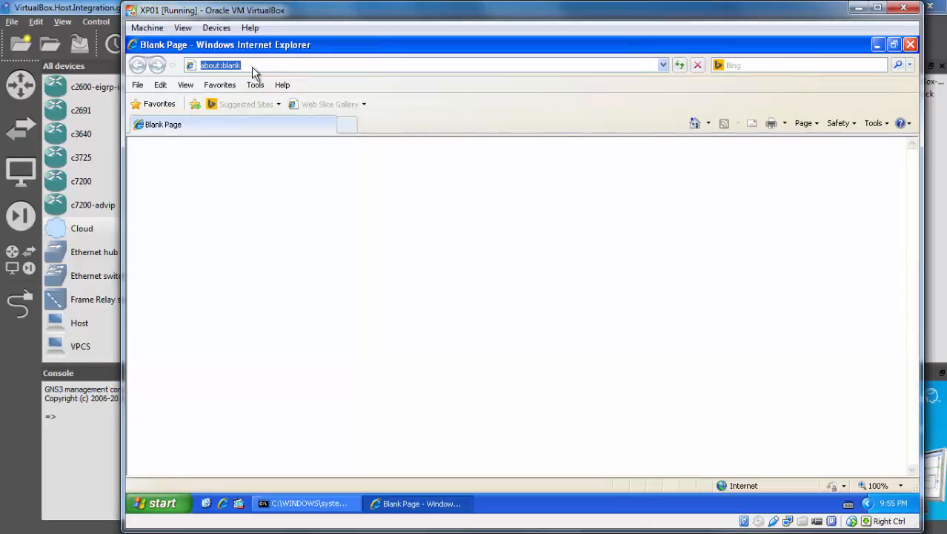
pyautogui.write('googl')
pyautogui.press('Down')
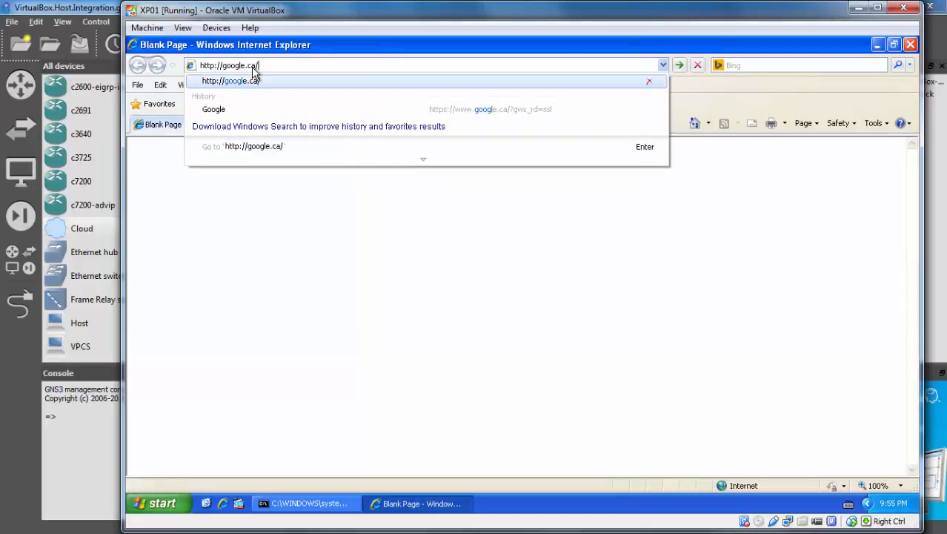
pyautogui.press('Return')
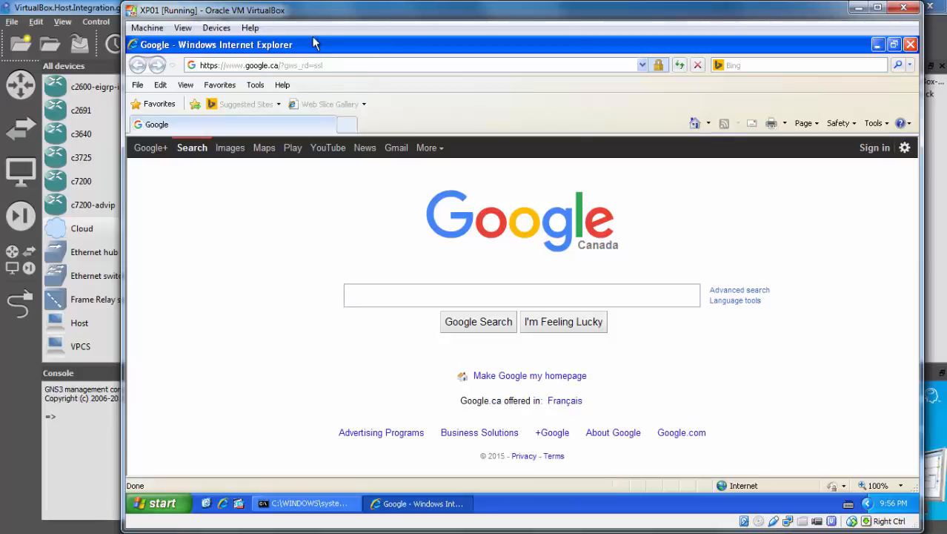
pyautogui.moveTo(342, 16); pyautogui.dragTo(393, 388)
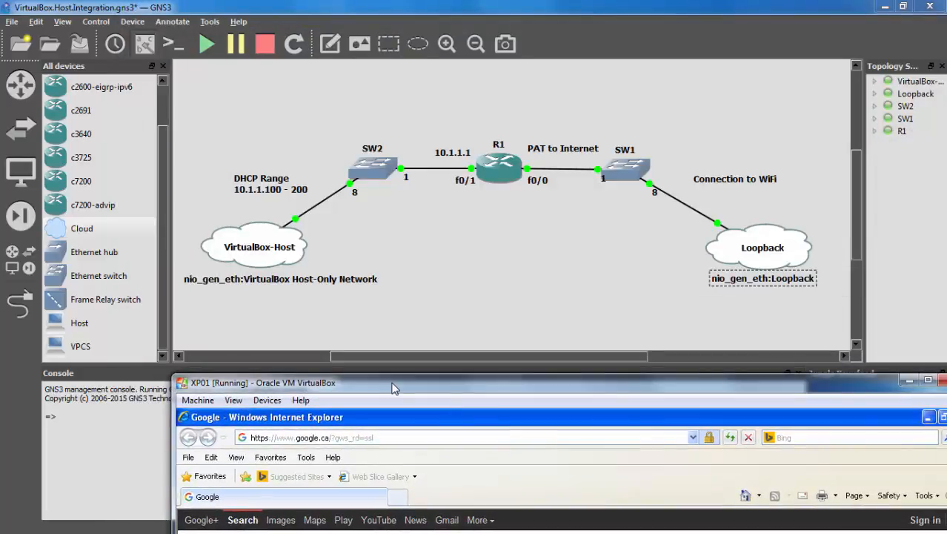